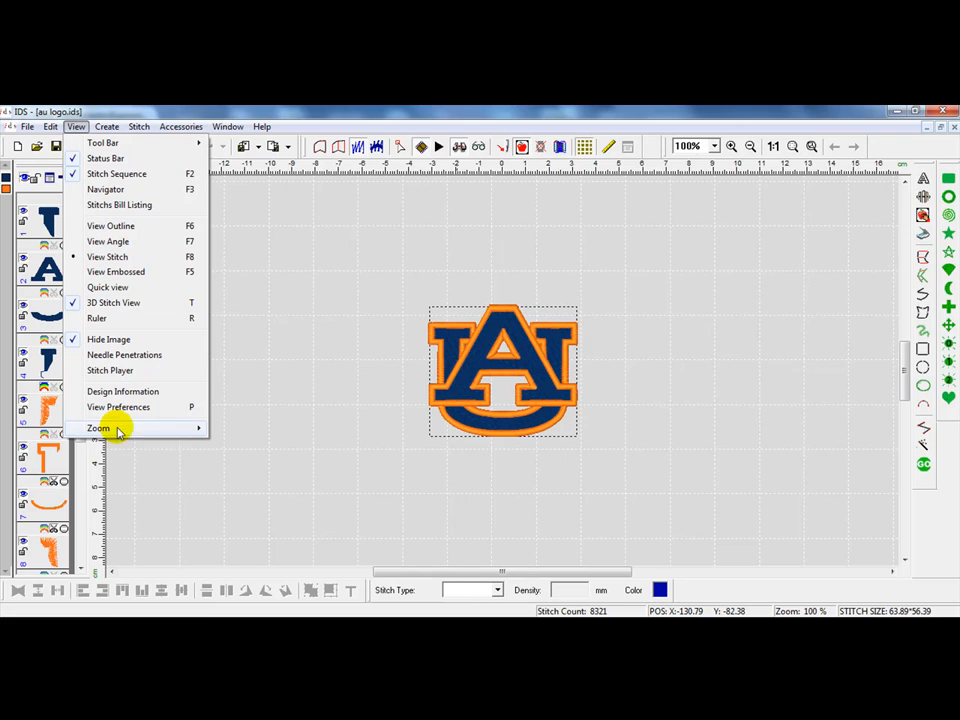
Step: Turn on the thread library, the thread bar display, and use of the thread library in image manipulation in the preferences
{"action": "left_click", "coordinate": [116, 409]}
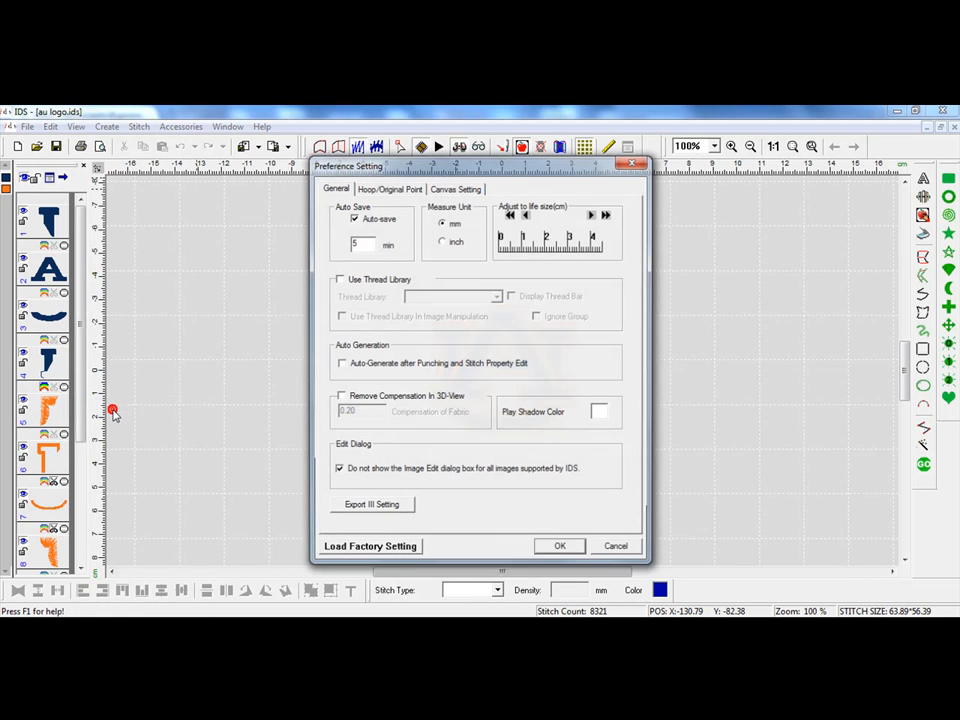
{"action": "left_click", "coordinate": [340, 279]}
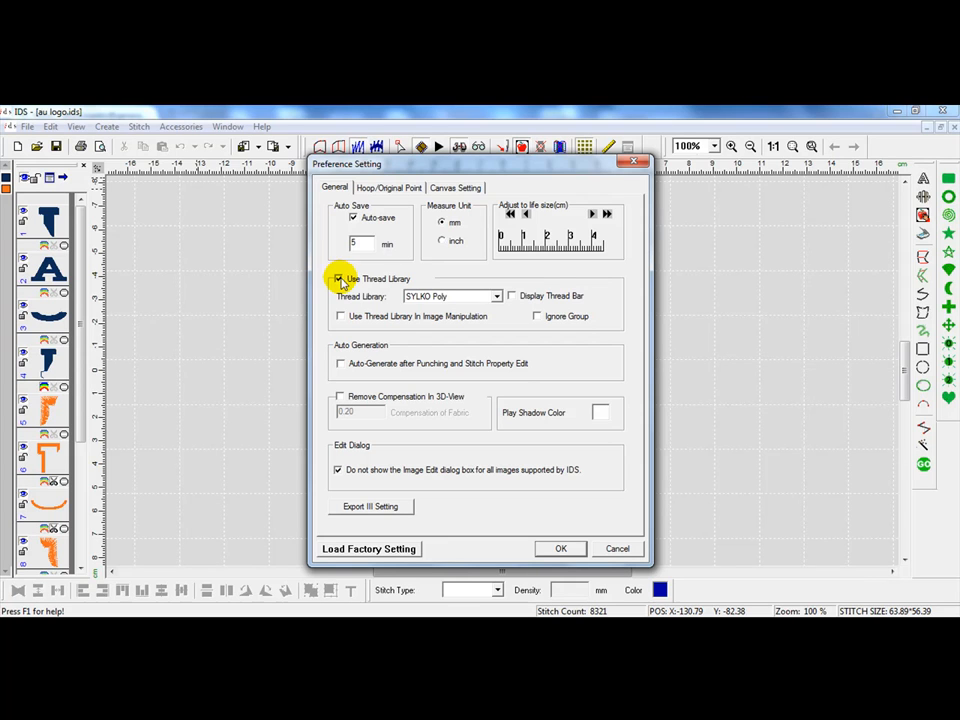
{"action": "left_click", "coordinate": [512, 296]}
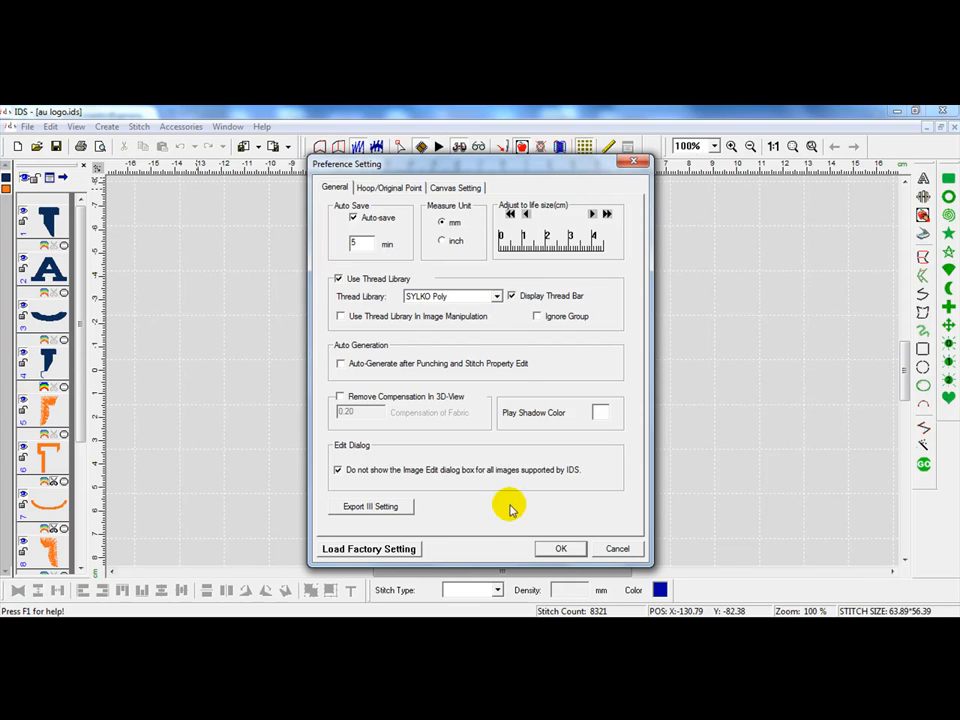
{"action": "left_click", "coordinate": [340, 317]}
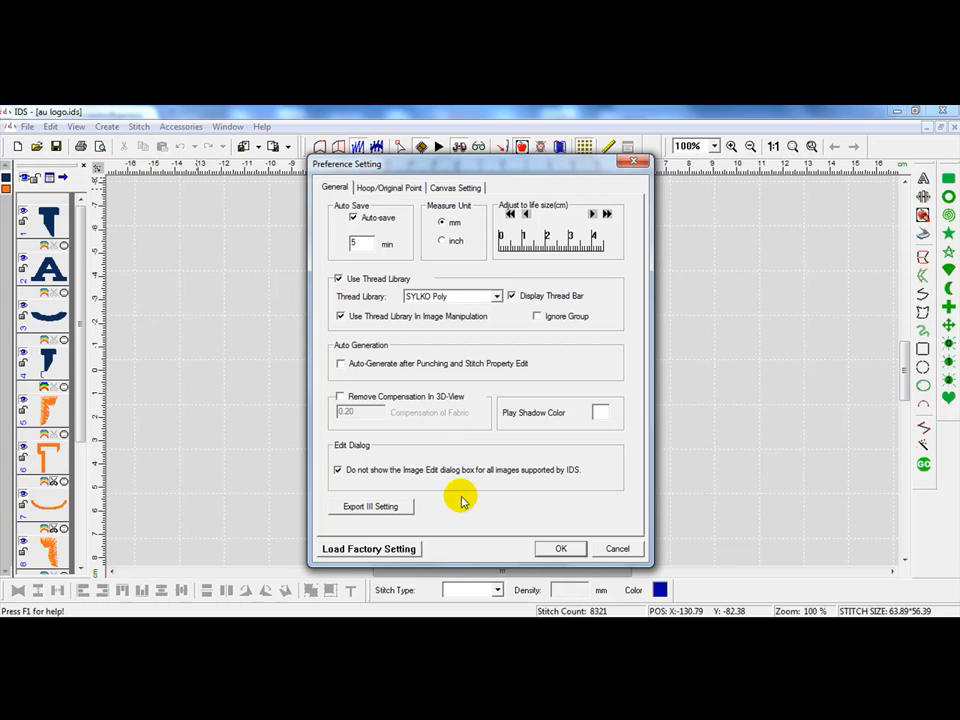
{"action": "left_click", "coordinate": [562, 549]}
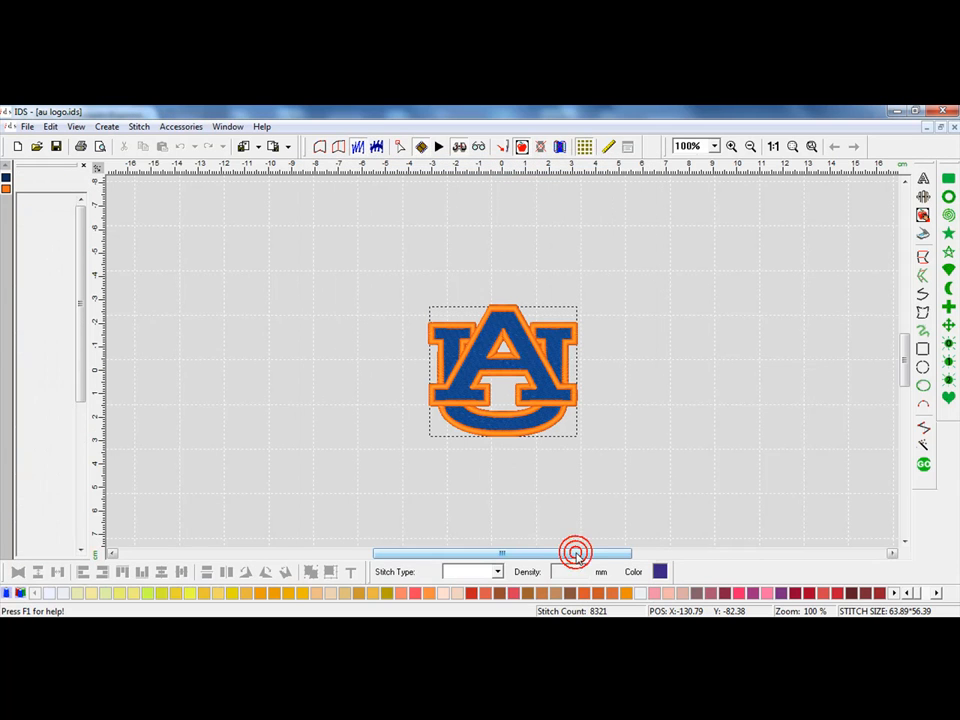
Step: Switch the thread bar to the Robison-Anton Polyester catalog
{"action": "left_click", "coordinate": [7, 594]}
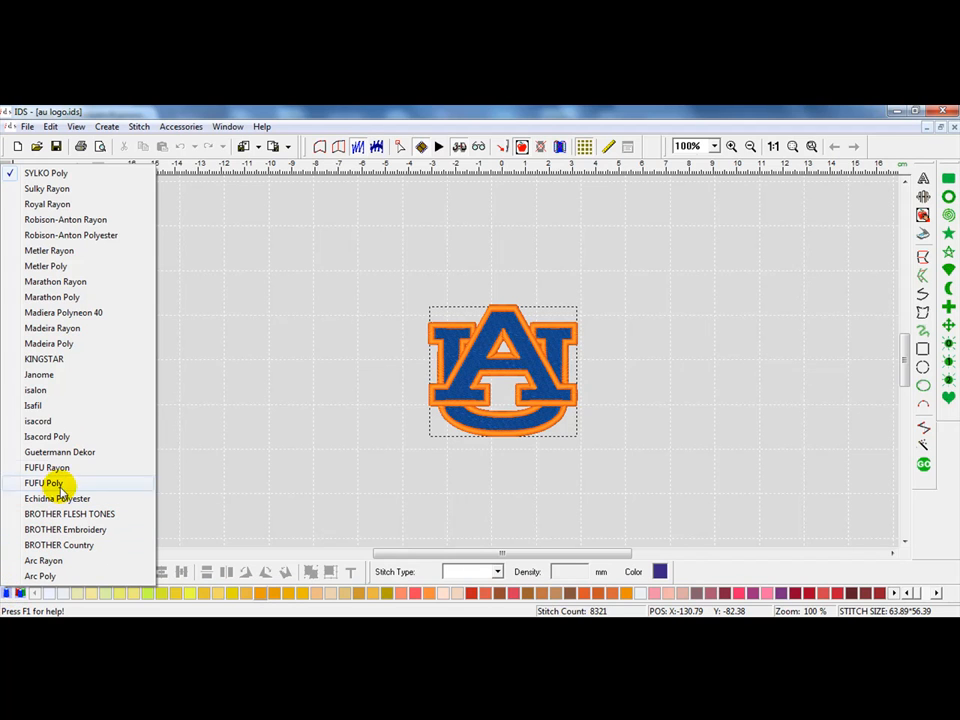
{"action": "left_click", "coordinate": [101, 241]}
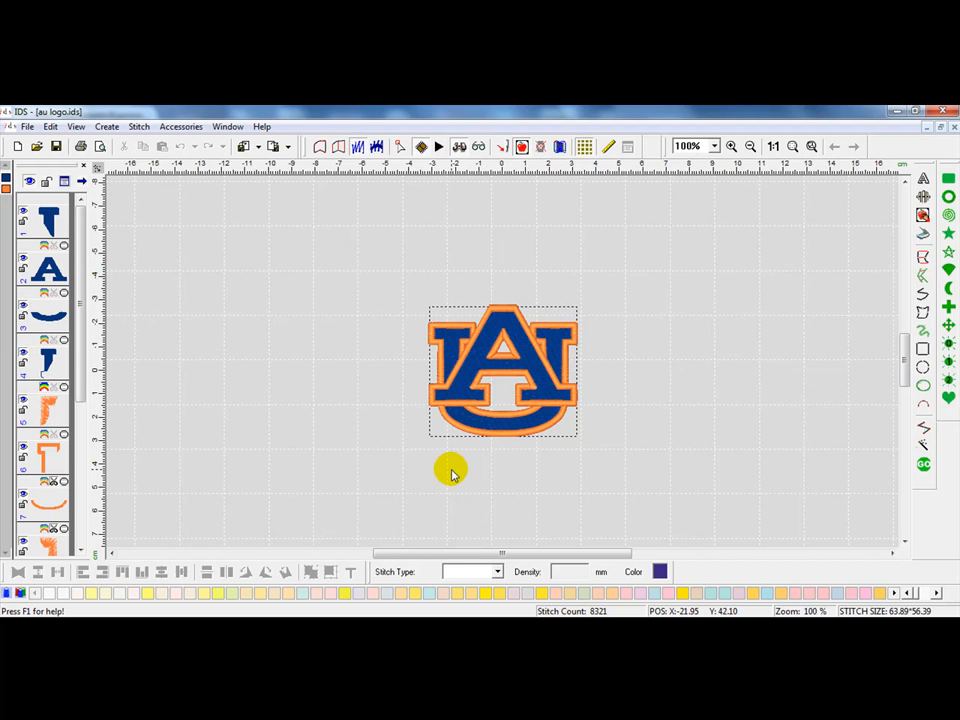
Step: Open the thread module and add a new thread catalog named My Thread
{"action": "left_click", "coordinate": [20, 594]}
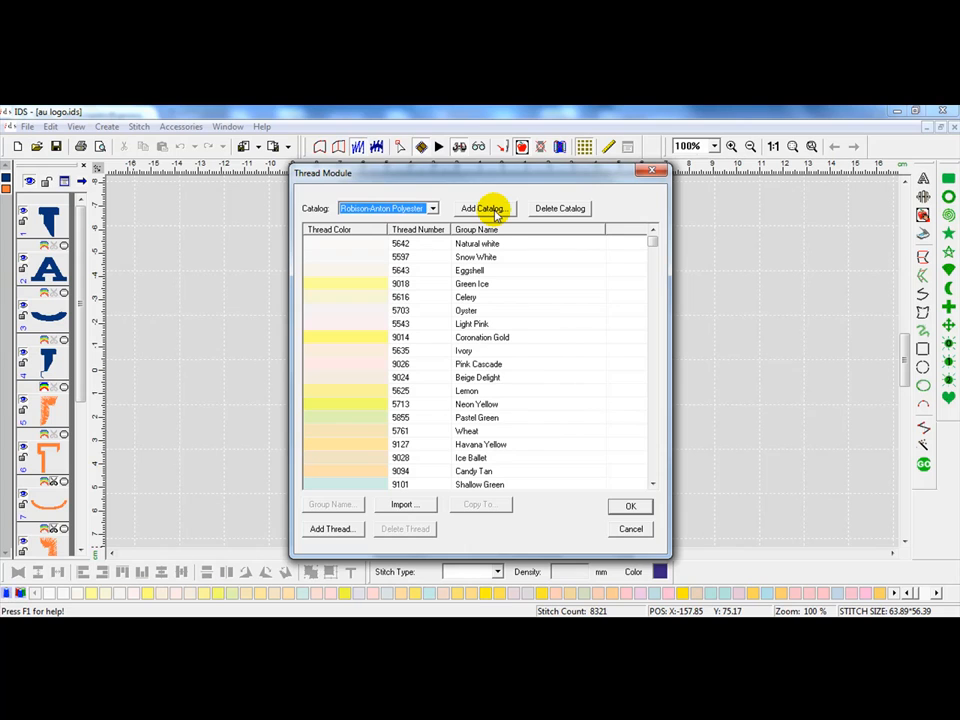
{"action": "left_click", "coordinate": [493, 209]}
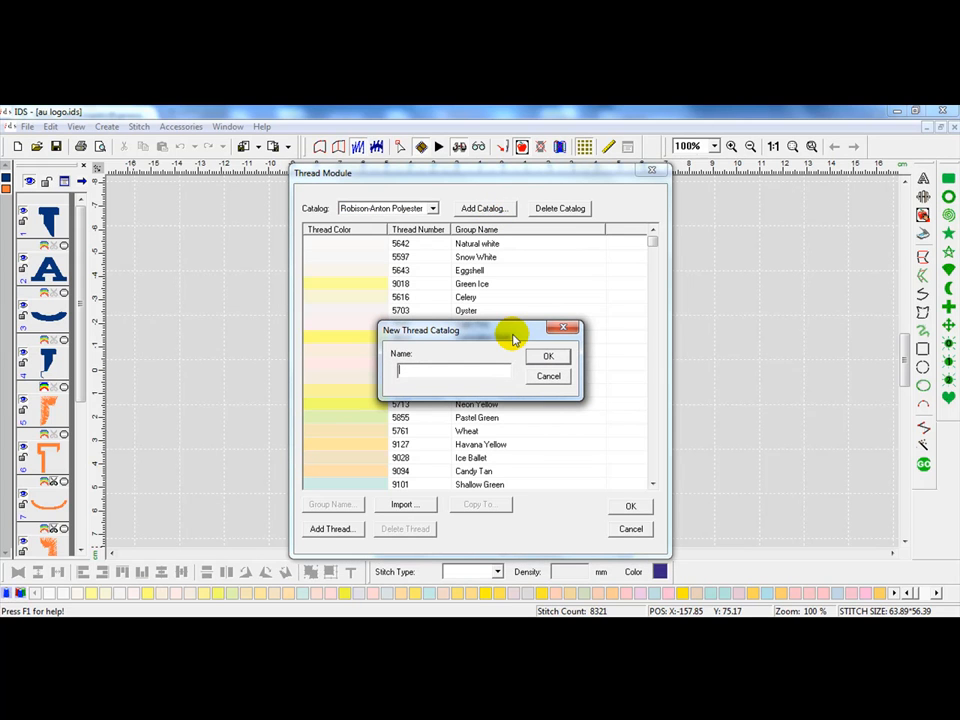
{"action": "type", "text": "My Thread"}
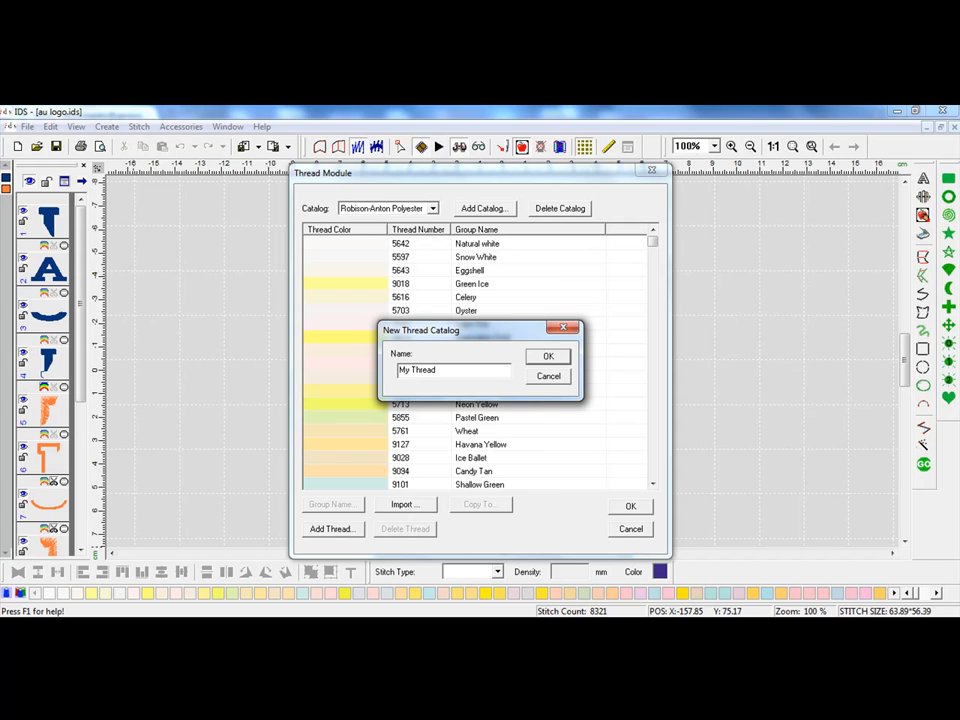
{"action": "left_click", "coordinate": [551, 359]}
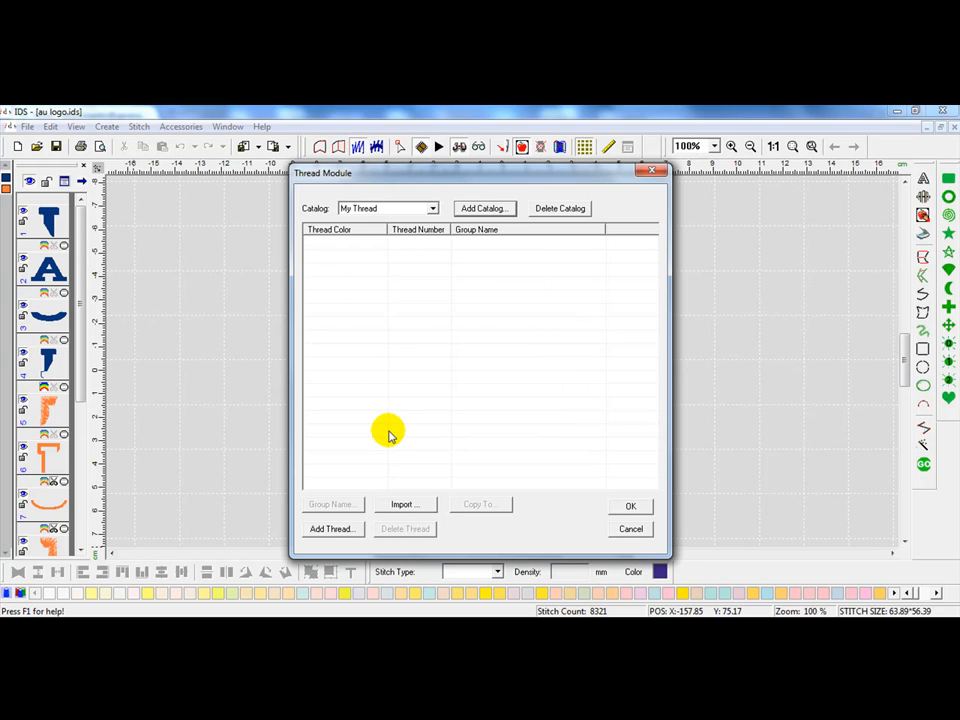
Step: Show the Robison-Anton Polyester catalog and sort its threads by thread number
{"action": "left_click", "coordinate": [433, 209]}
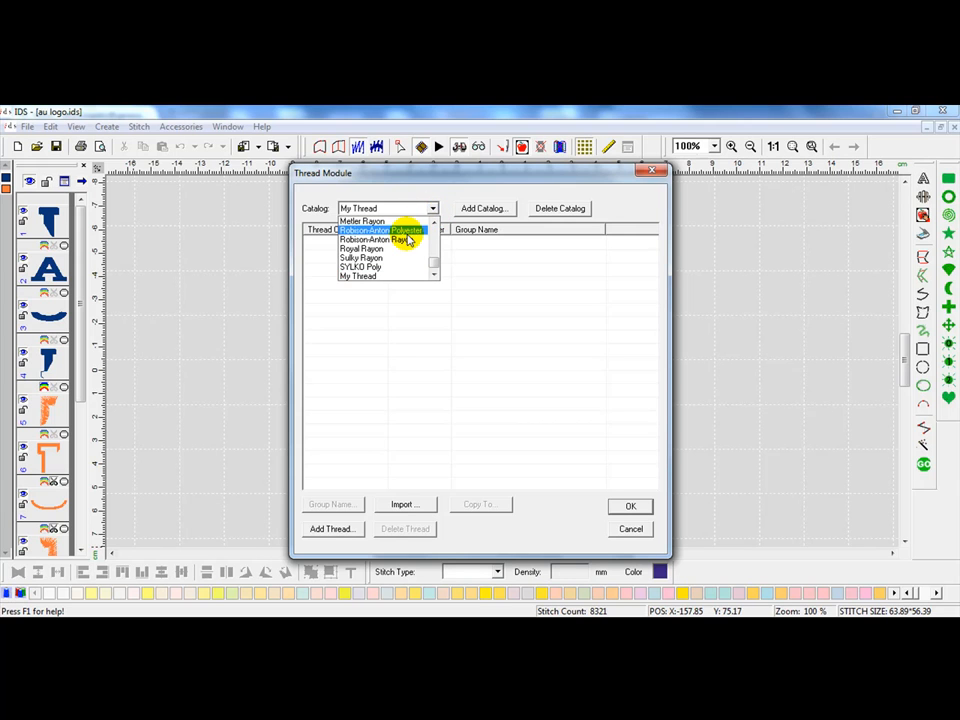
{"action": "left_click", "coordinate": [406, 231]}
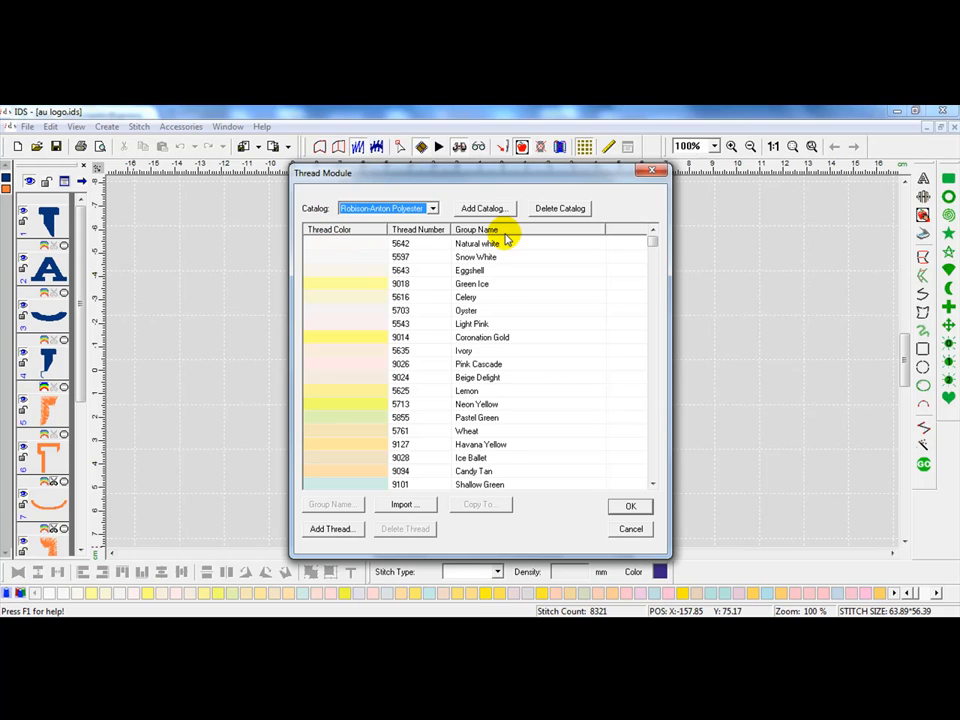
{"action": "left_click", "coordinate": [363, 230]}
{"action": "left_click", "coordinate": [363, 230]}
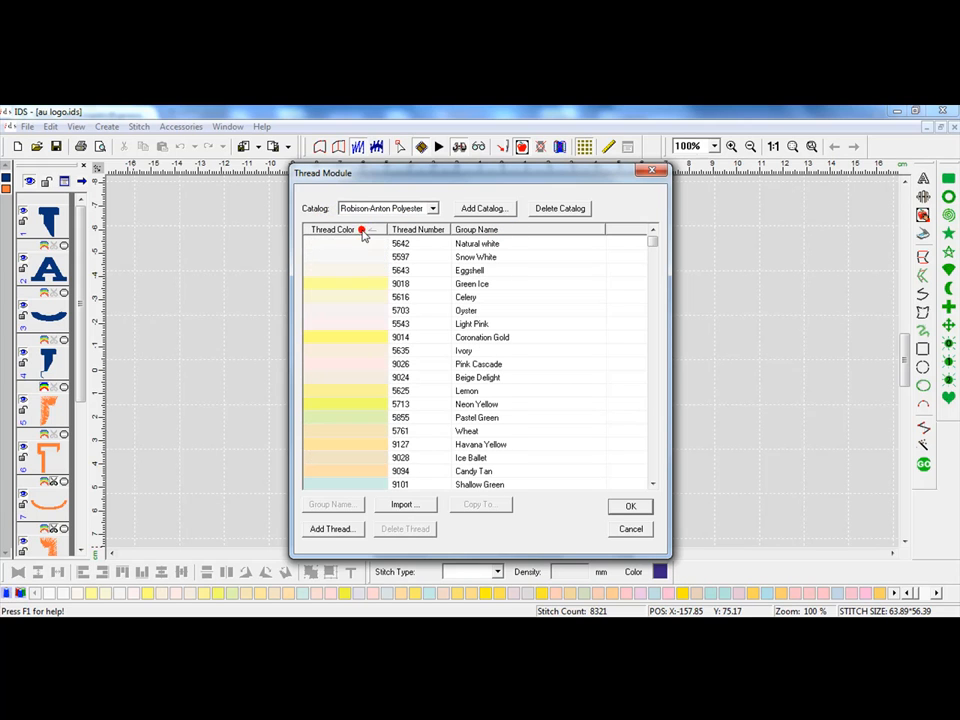
{"action": "left_click", "coordinate": [426, 232]}
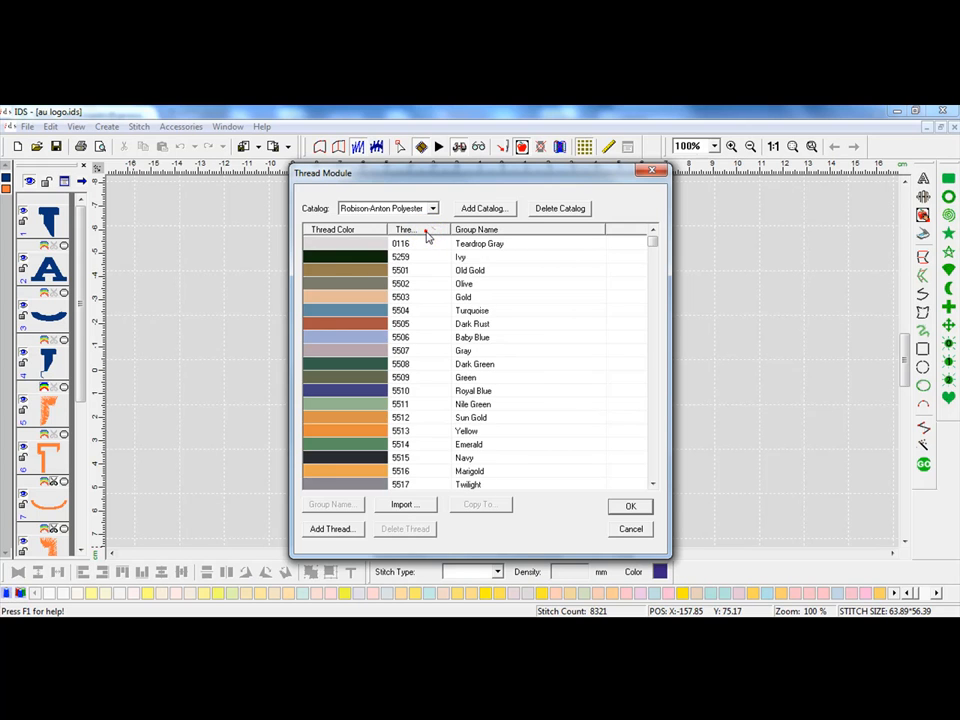
{"action": "left_click", "coordinate": [426, 232]}
{"action": "left_click", "coordinate": [500, 230]}
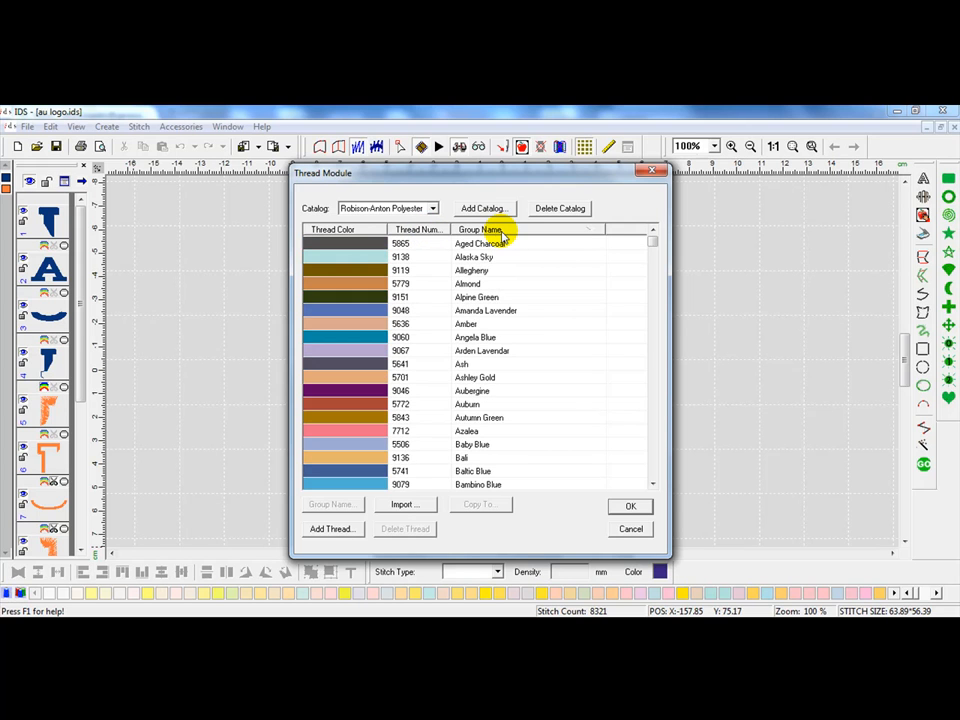
{"action": "left_click", "coordinate": [499, 231]}
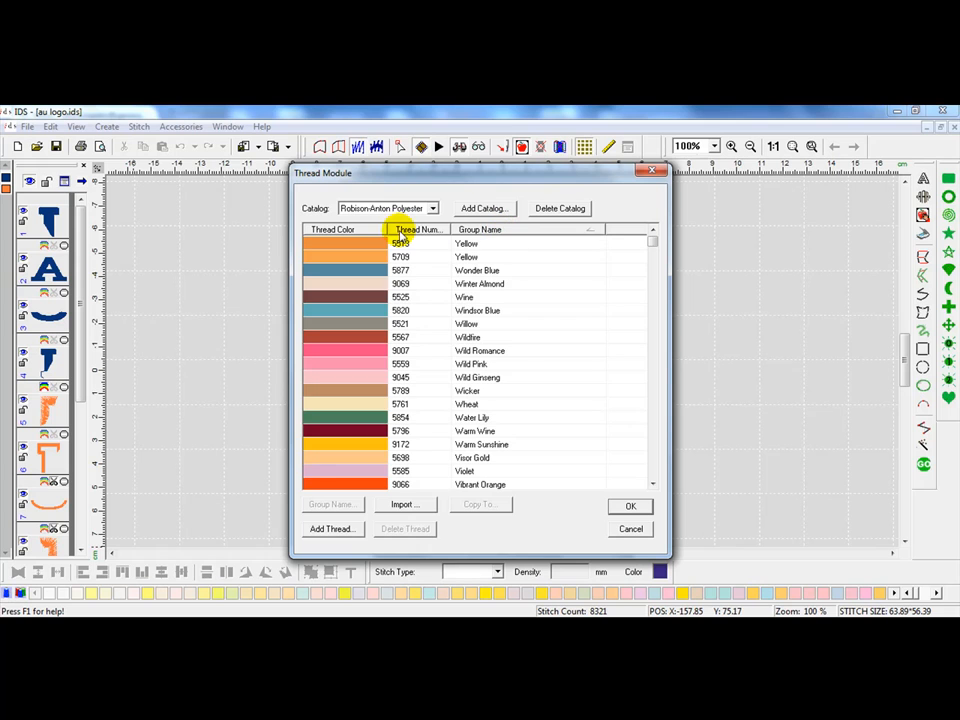
{"action": "left_click", "coordinate": [396, 231]}
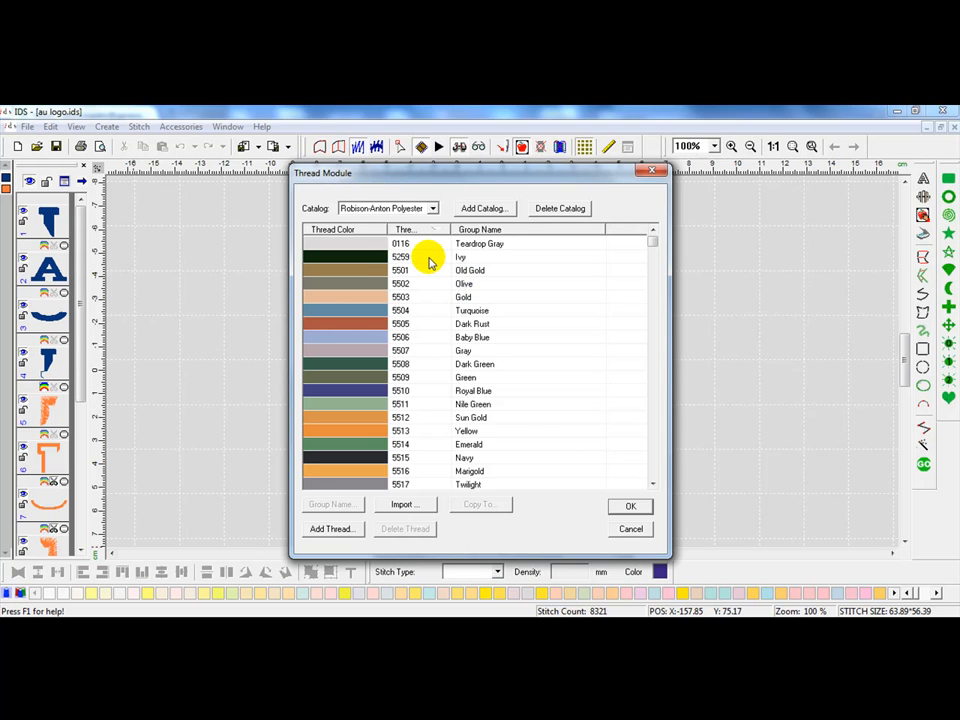
Step: Select threads 5501 to 5506, 5514, 5545, 5547, 5554 and 5559 in the catalog
{"action": "left_click", "coordinate": [418, 274]}
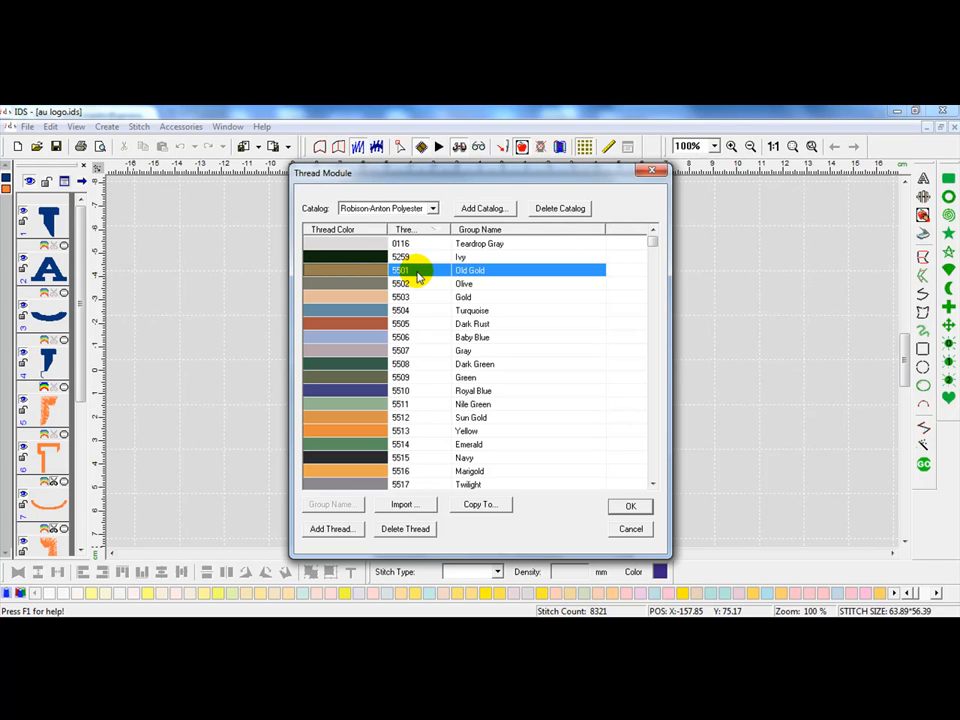
{"action": "left_click", "coordinate": [420, 338], "text": "shift"}
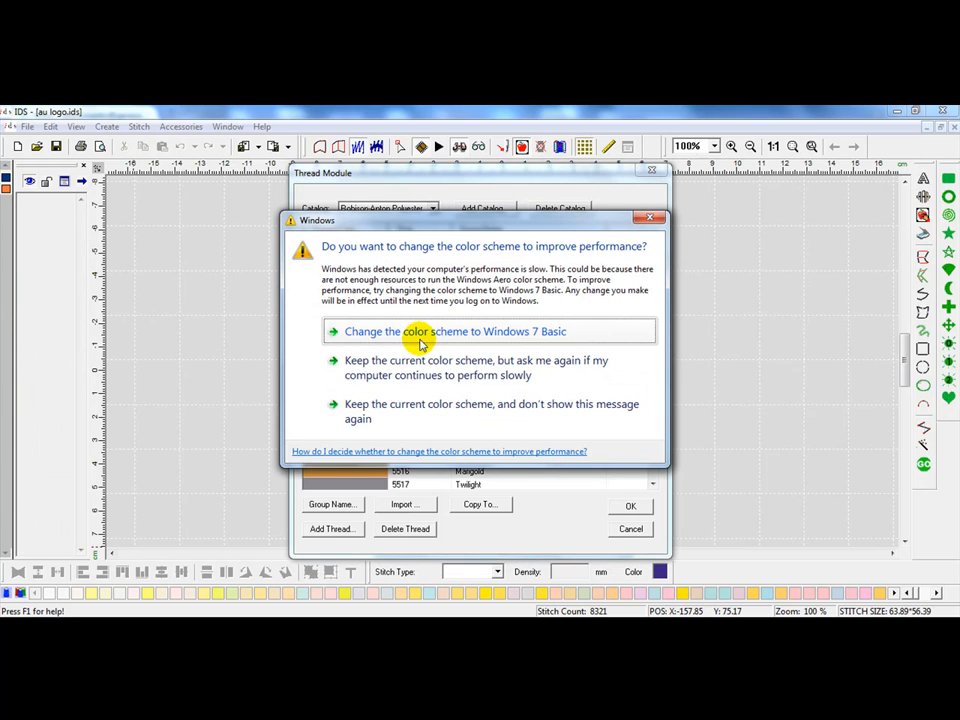
{"action": "left_click", "coordinate": [650, 217]}
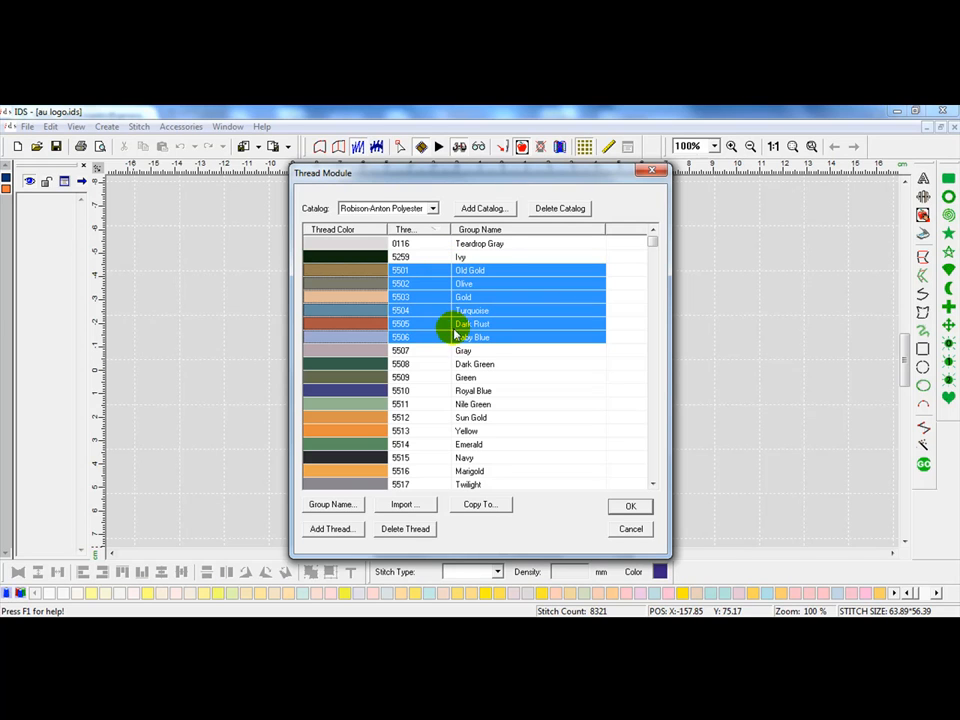
{"action": "left_click", "coordinate": [414, 445], "text": "ctrl"}
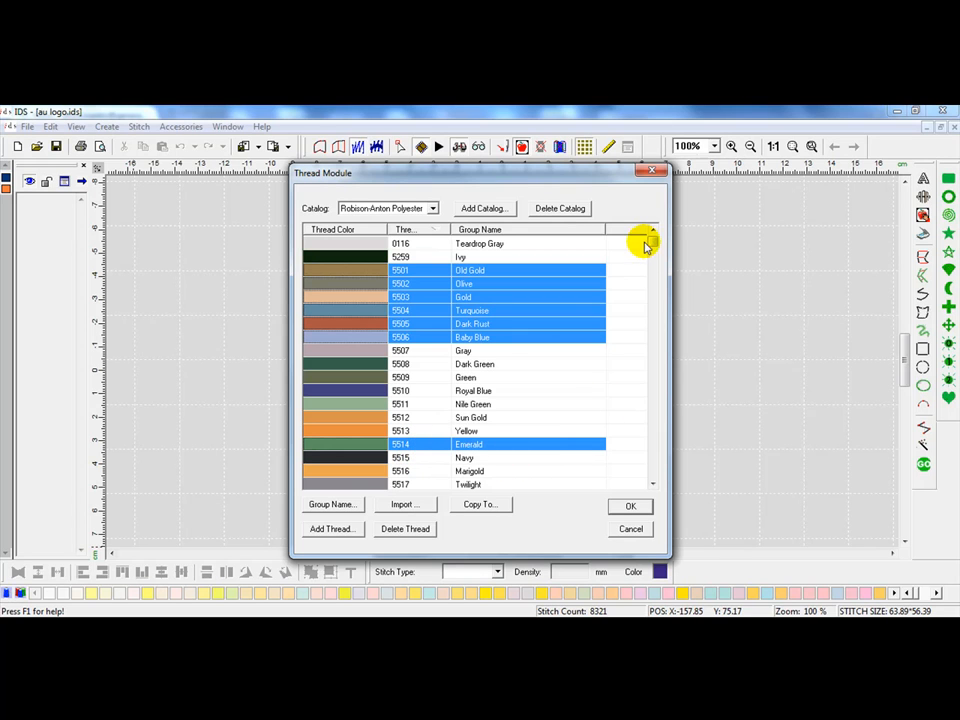
{"action": "left_click_drag", "start_coordinate": [650, 244], "coordinate": [652, 264]}
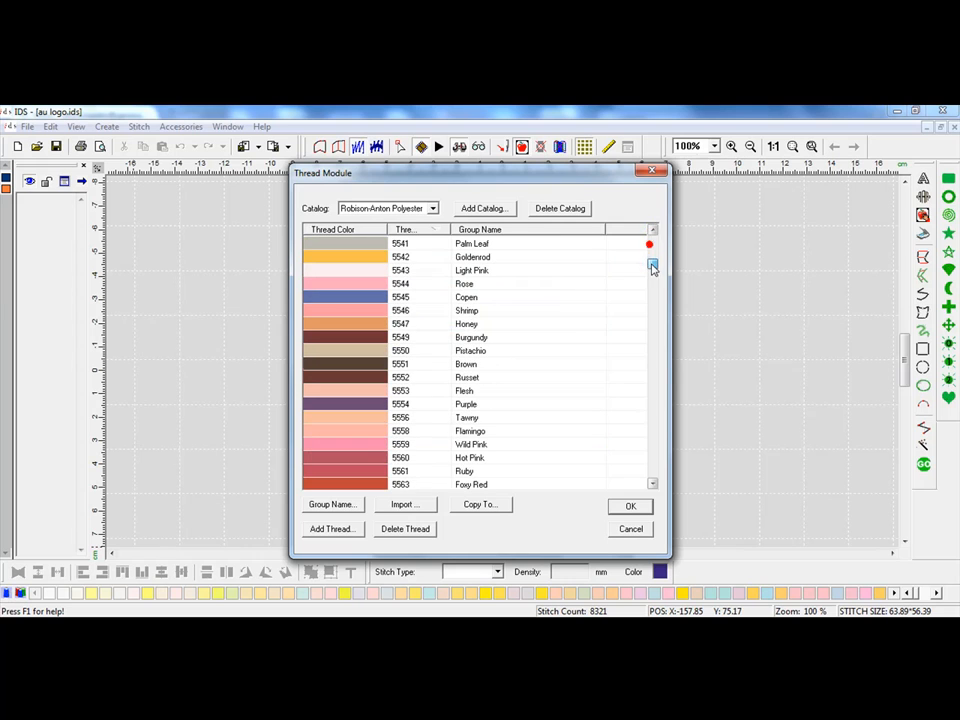
{"action": "left_click", "coordinate": [484, 327]}
{"action": "left_click", "coordinate": [467, 298], "text": "ctrl"}
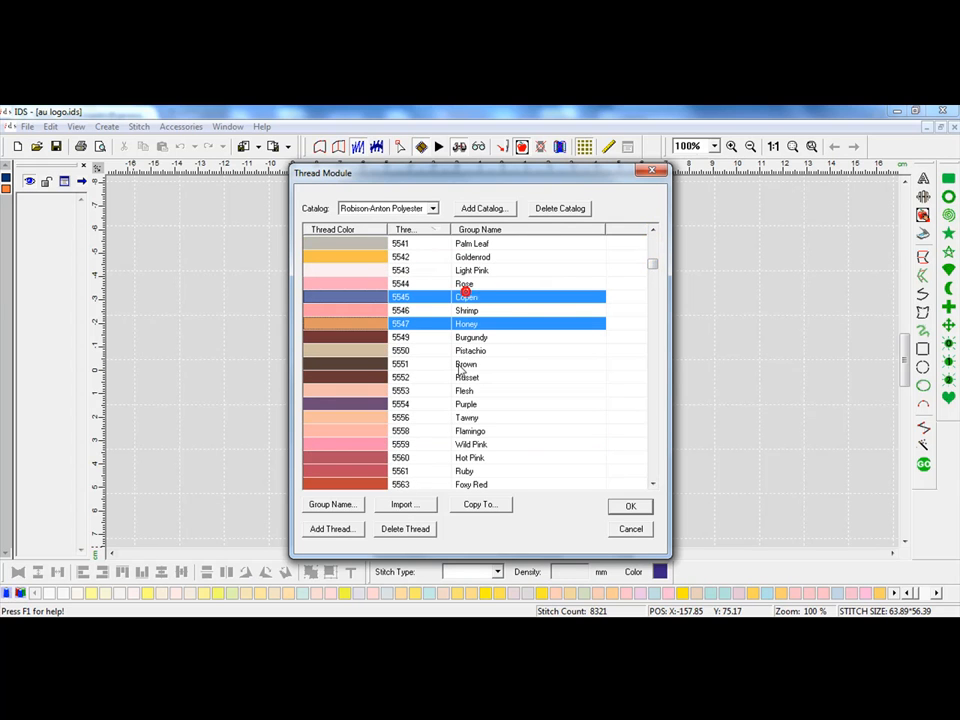
{"action": "left_click", "coordinate": [441, 402], "text": "ctrl"}
{"action": "left_click", "coordinate": [433, 445], "text": "ctrl"}
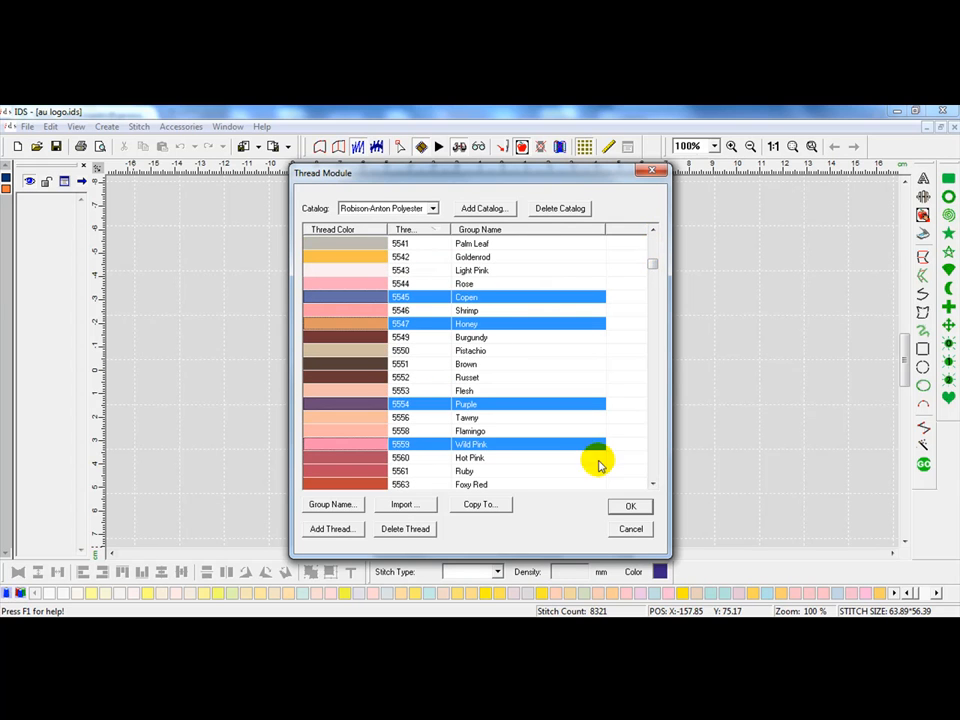
Step: Add threads 5602, 5607, 5596 and 5597 to the selection
{"action": "left_click_drag", "start_coordinate": [652, 265], "coordinate": [656, 298]}
{"action": "left_click", "coordinate": [439, 322], "text": "ctrl"}
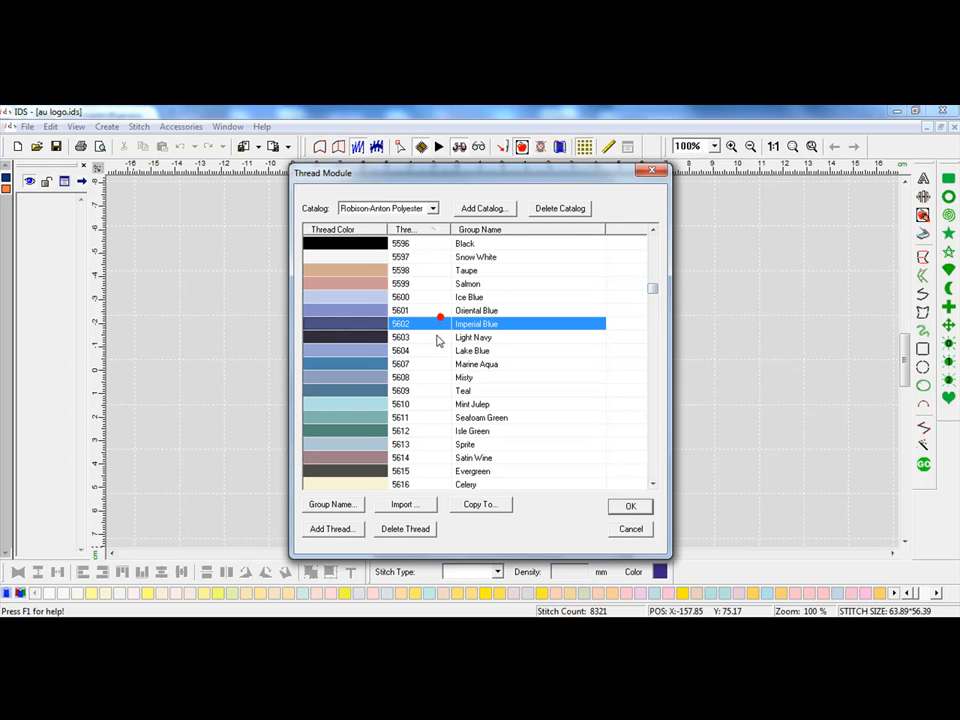
{"action": "left_click", "coordinate": [439, 364], "text": "ctrl"}
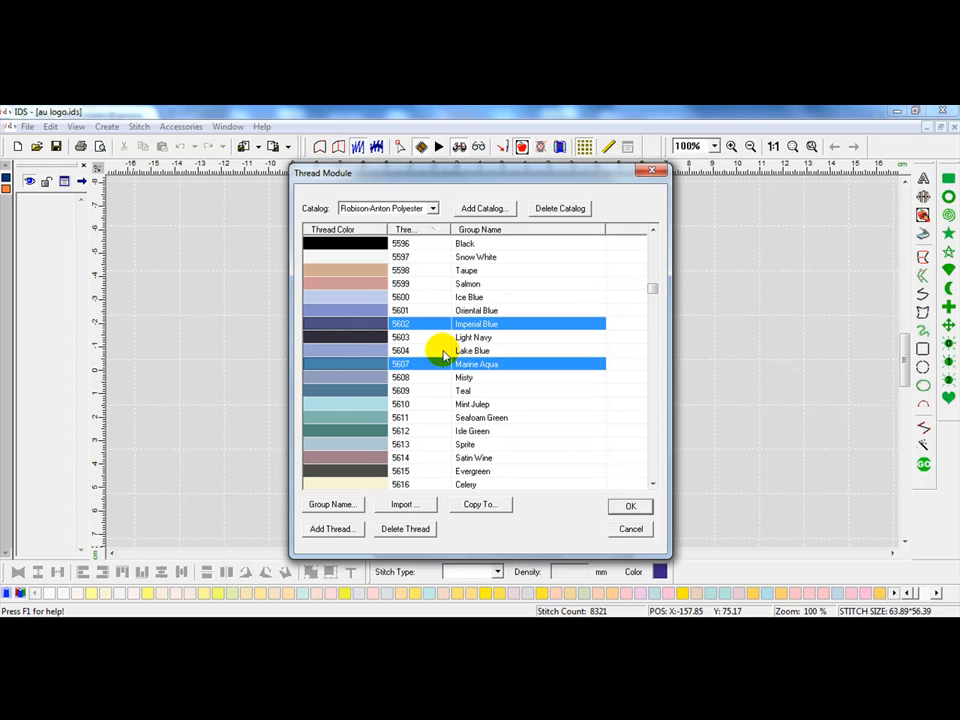
{"action": "left_click", "coordinate": [424, 246], "text": "ctrl"}
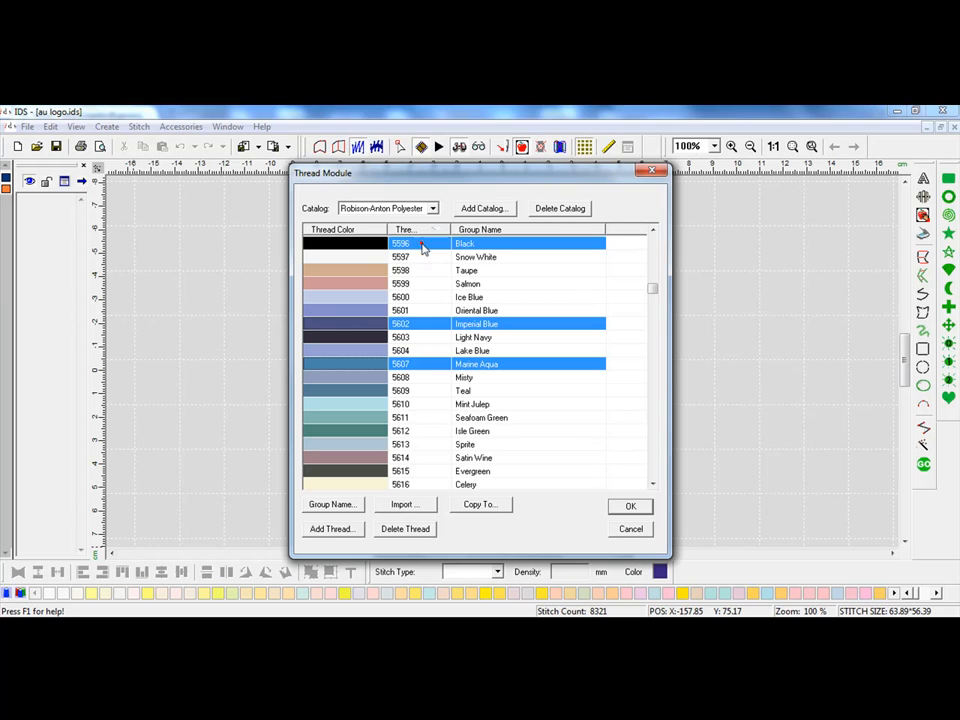
{"action": "left_click", "coordinate": [476, 257], "text": "ctrl"}
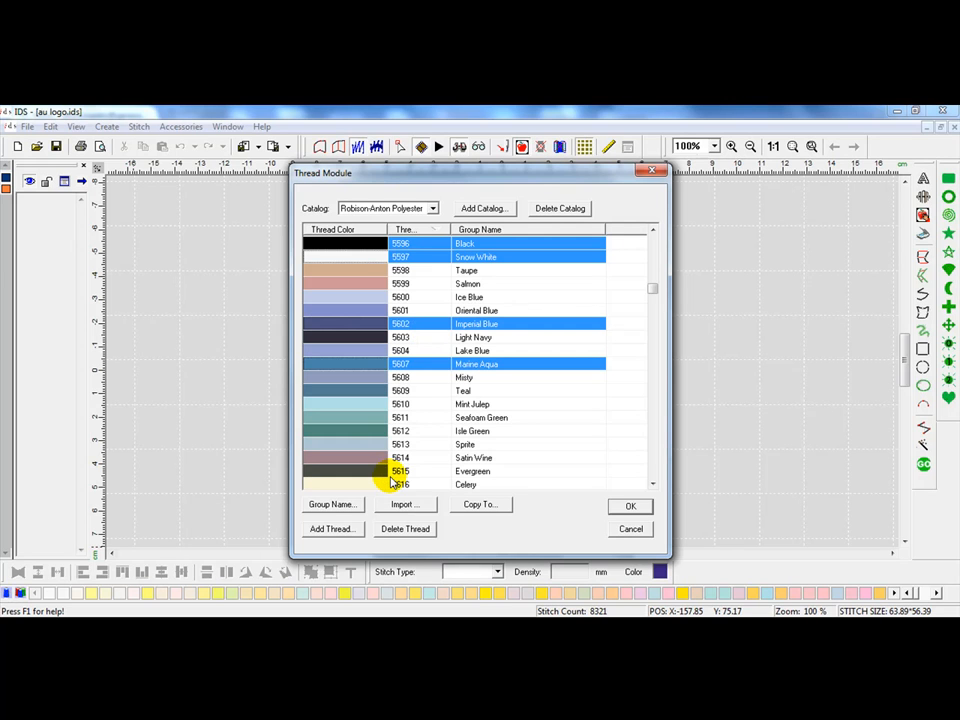
Step: Copy the selected threads into the My Thread catalog
{"action": "left_click", "coordinate": [470, 506]}
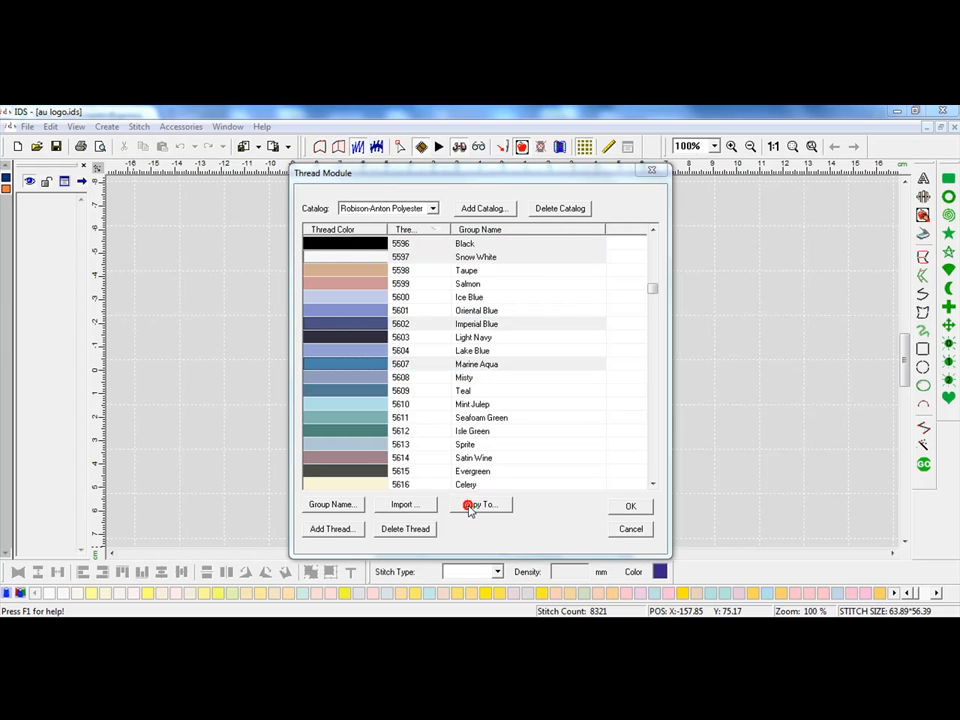
{"action": "left_click_drag", "start_coordinate": [510, 343], "coordinate": [527, 401]}
{"action": "left_click", "coordinate": [428, 388]}
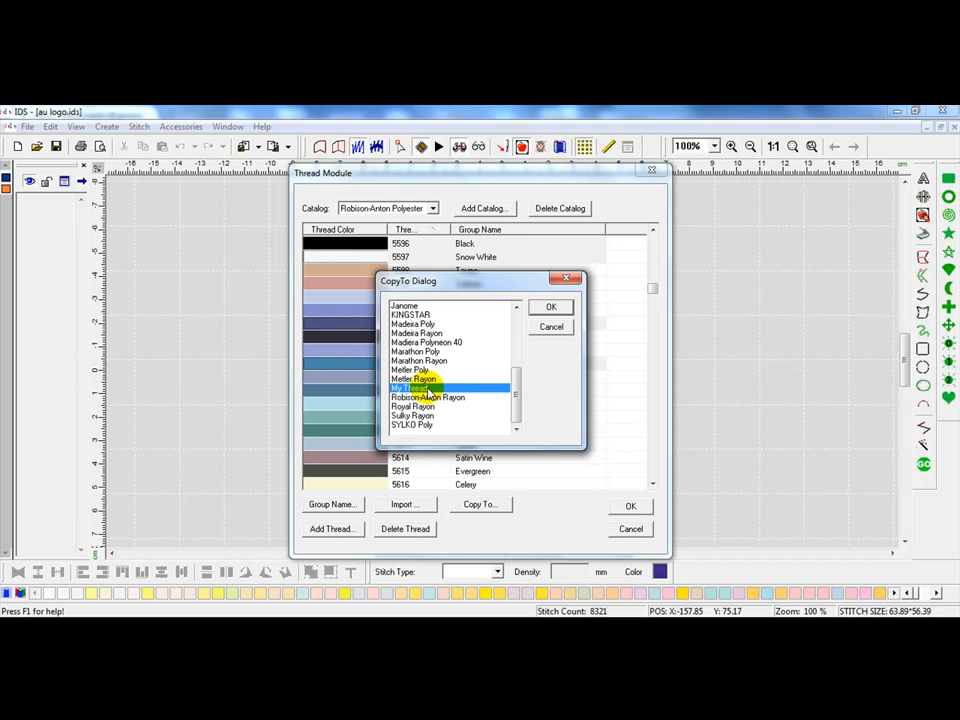
{"action": "left_click", "coordinate": [569, 308]}
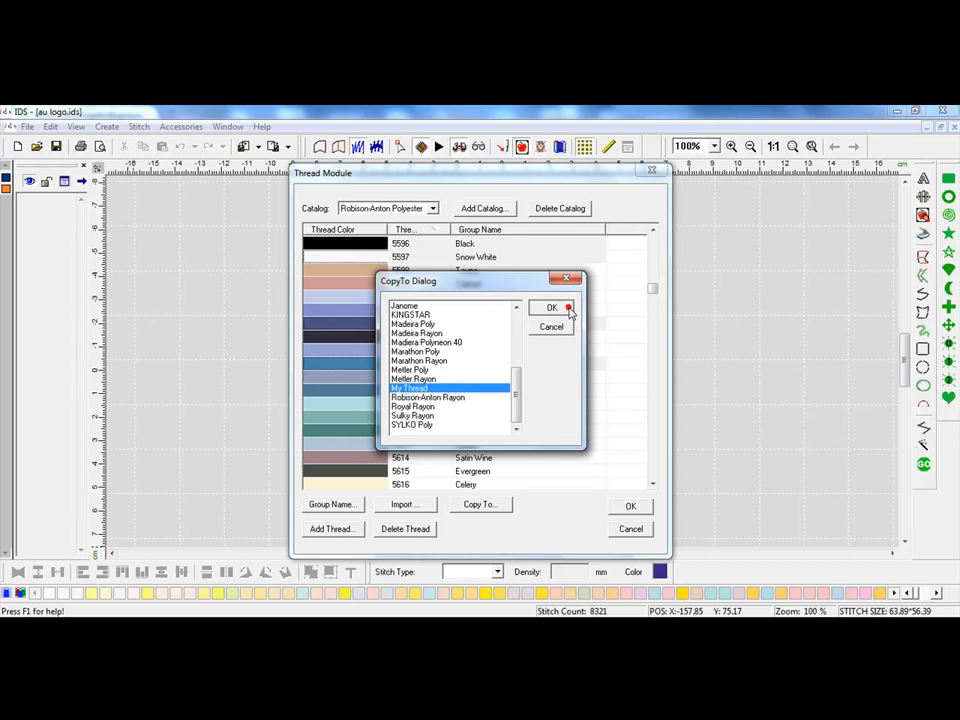
Step: Display the My Thread catalog and confirm the thread module
{"action": "left_click", "coordinate": [432, 208]}
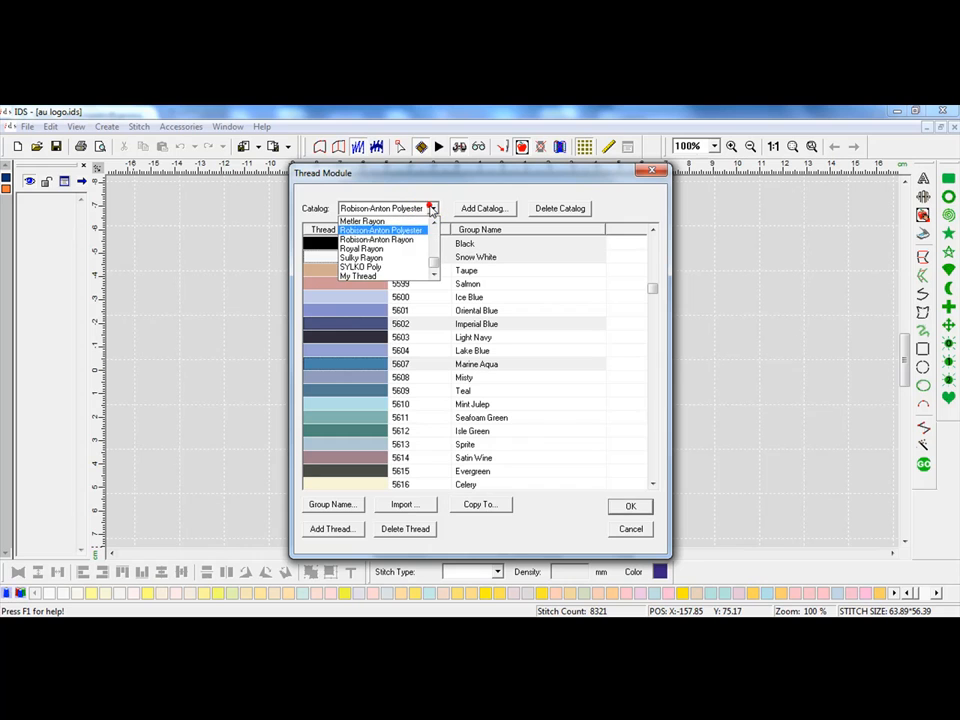
{"action": "left_click", "coordinate": [395, 275]}
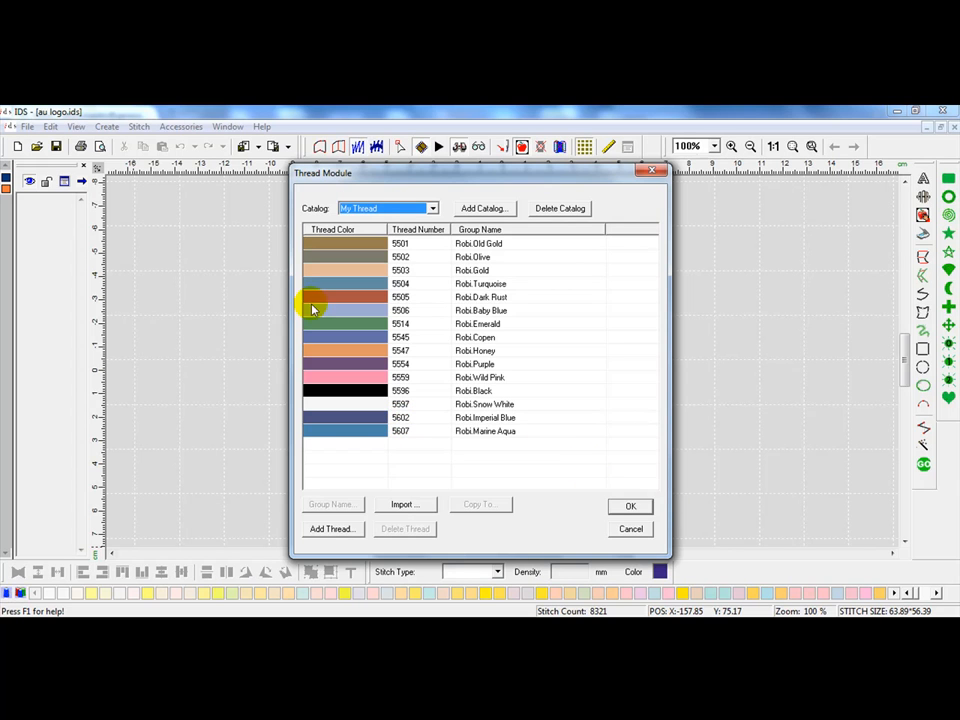
{"action": "left_click", "coordinate": [630, 506]}
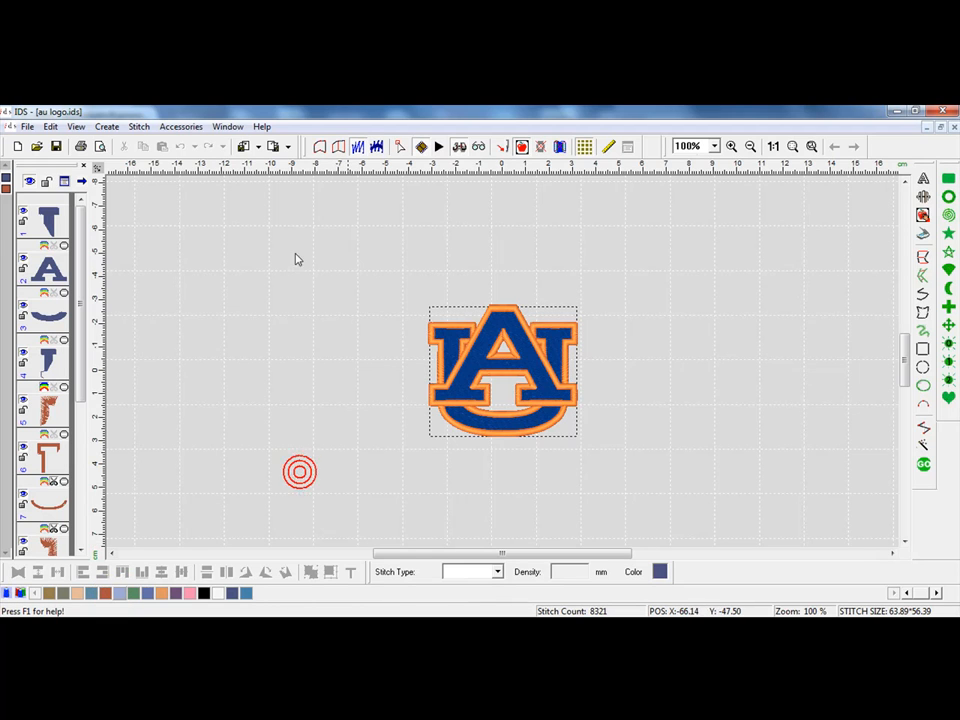
Step: Open the print preview of the design, zoom into the first page, and close the preview
{"action": "left_click", "coordinate": [101, 148]}
{"action": "left_click", "coordinate": [598, 316]}
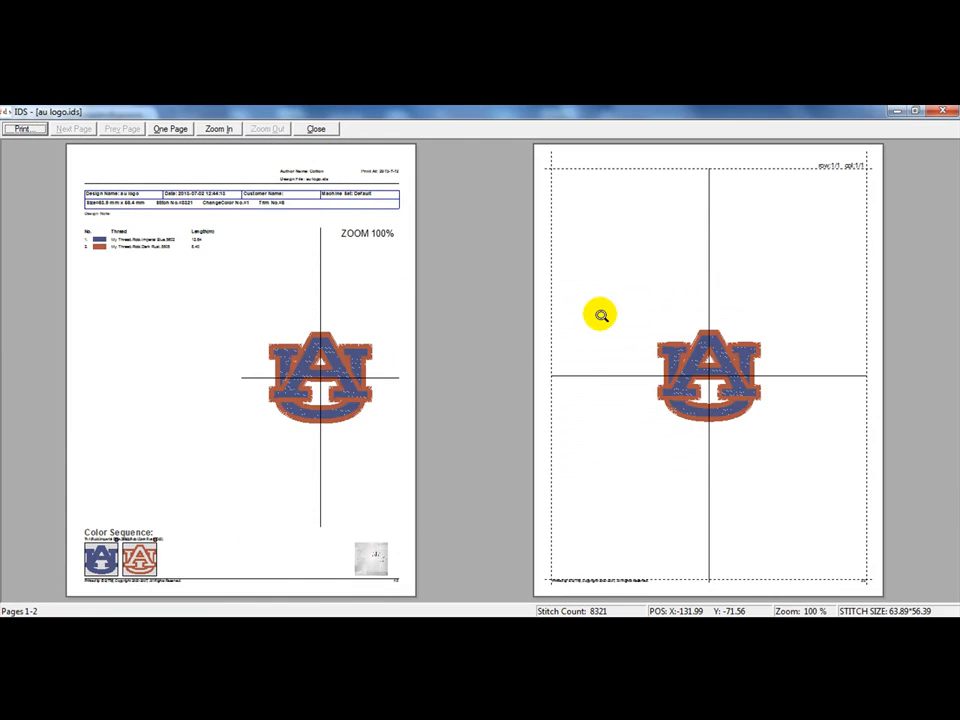
{"action": "left_click", "coordinate": [180, 240]}
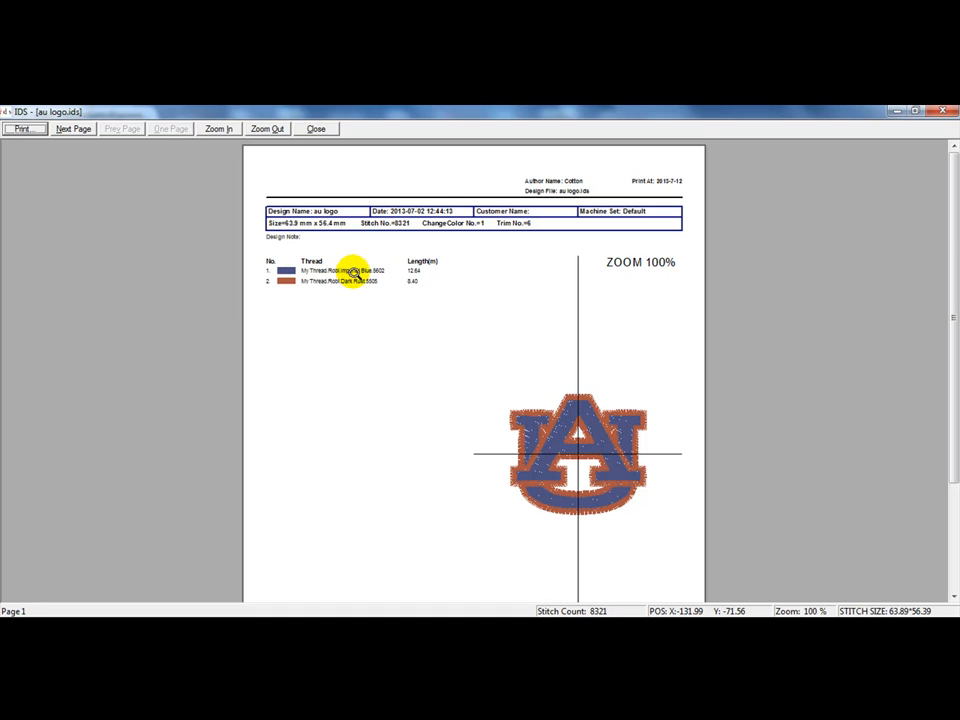
{"action": "left_click", "coordinate": [317, 130]}
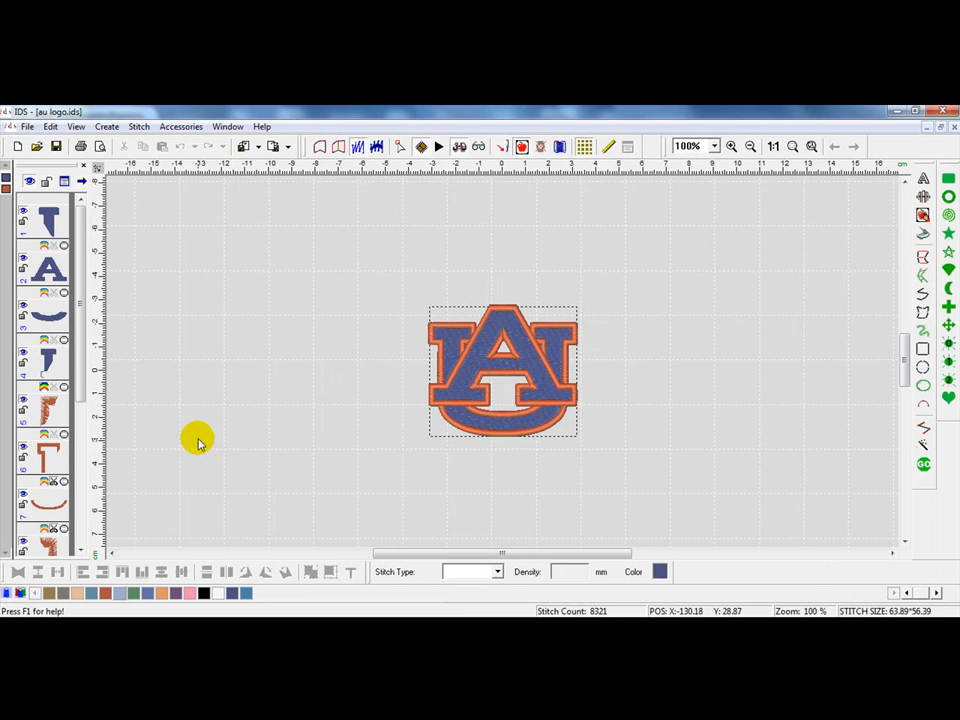
Step: Open the thread module and switch its catalog to Madeira Poly
{"action": "left_click", "coordinate": [20, 593]}
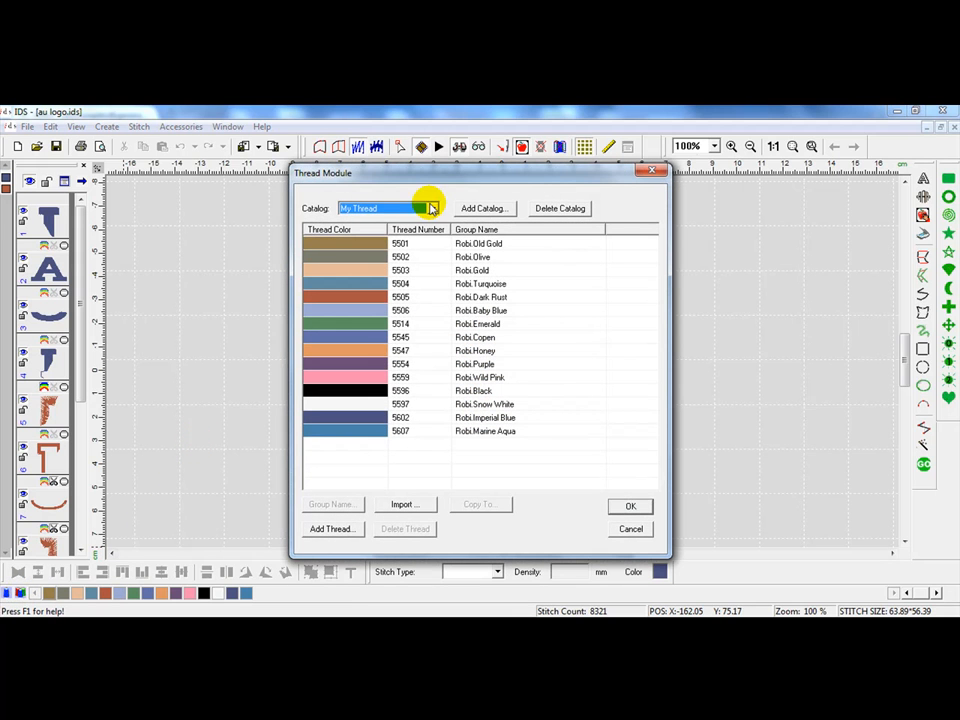
{"action": "left_click", "coordinate": [431, 208]}
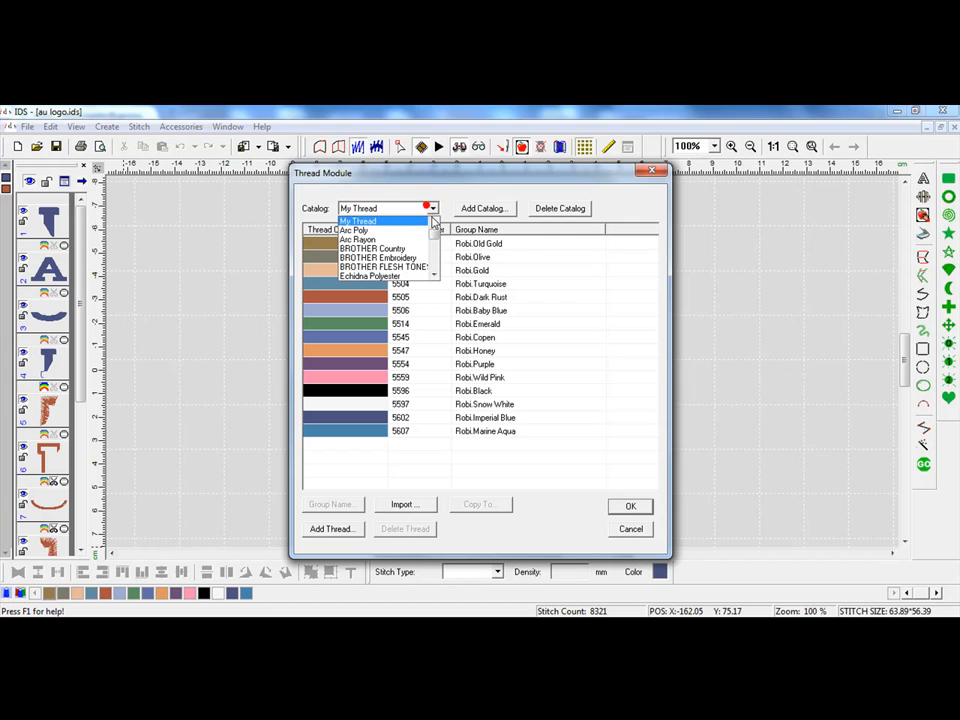
{"action": "scroll", "coordinate": [437, 245], "scroll_direction": "down", "scroll_amount": 5}
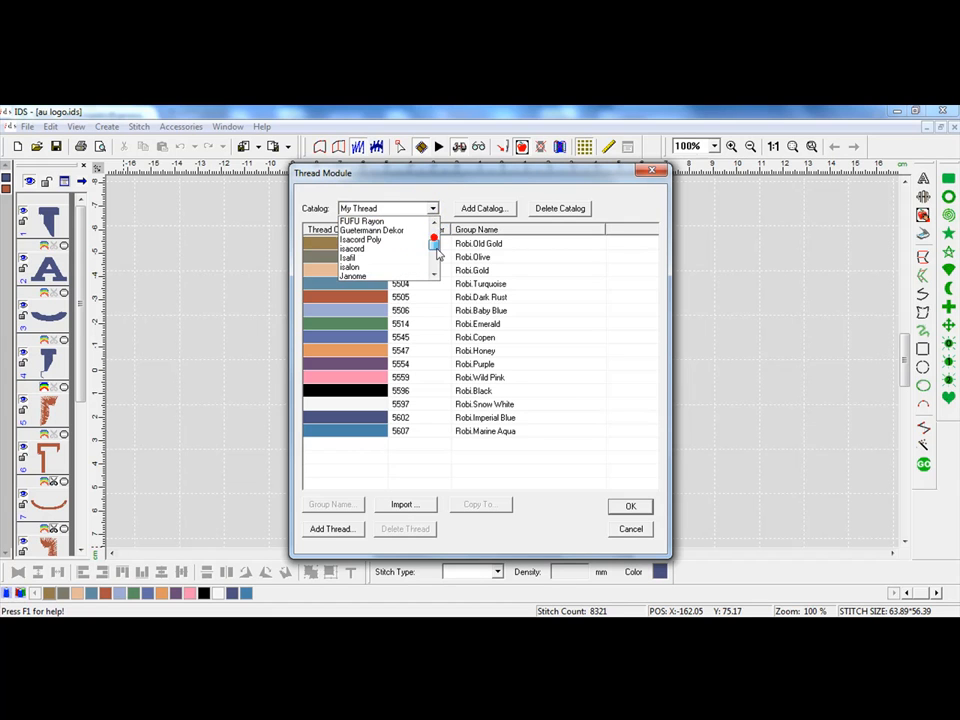
{"action": "left_click", "coordinate": [390, 249]}
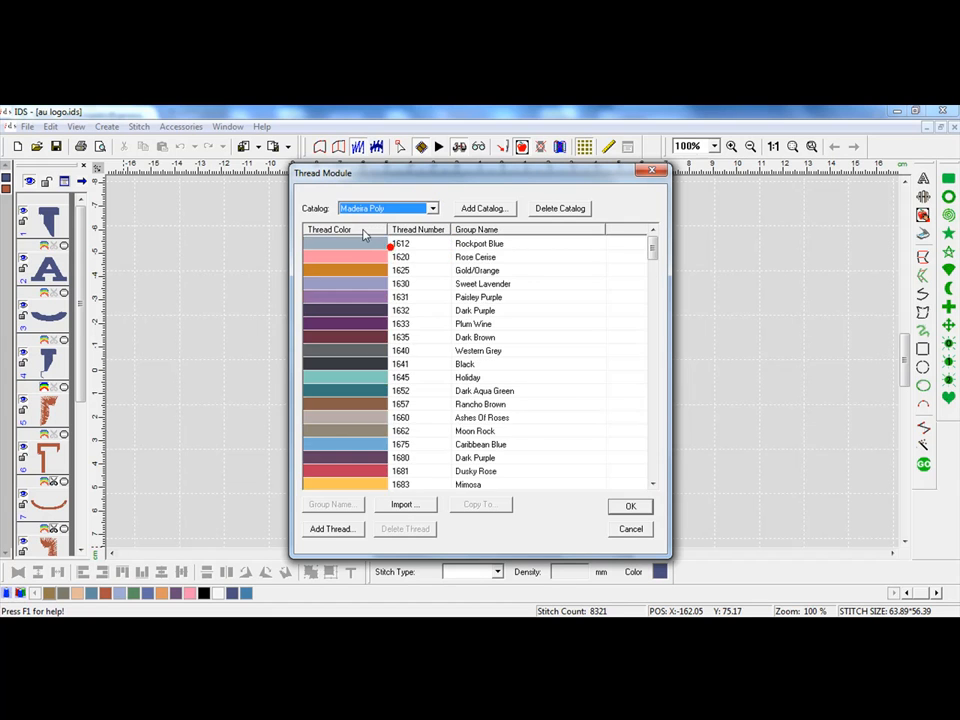
Step: Select Madeira Poly threads 1625, 1631, 1635, 1657, 1675, 1681 and 1683
{"action": "left_click", "coordinate": [445, 300]}
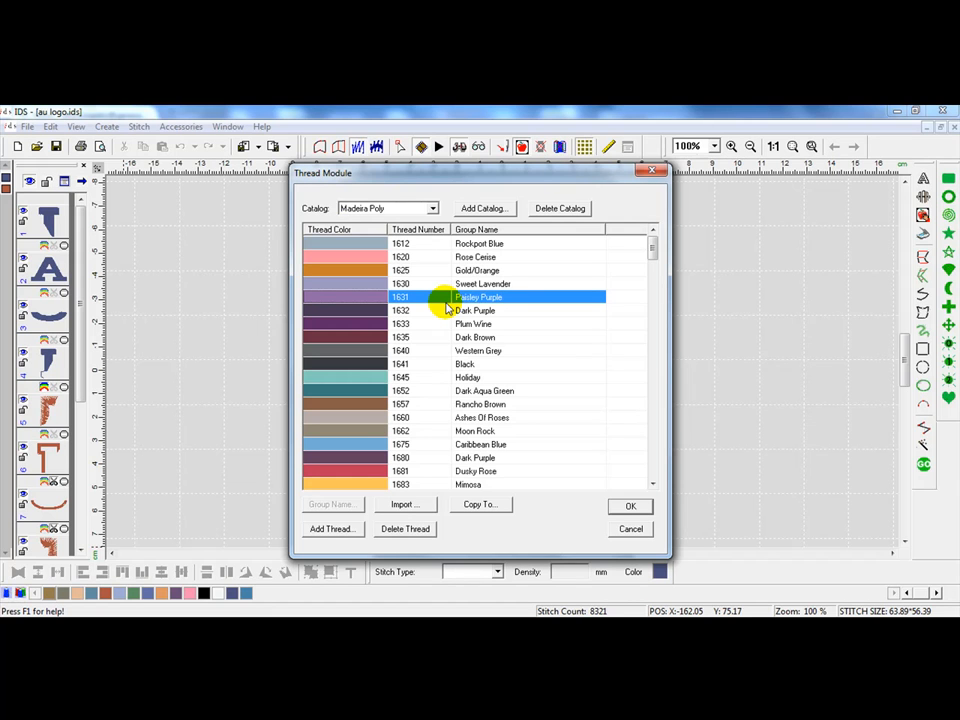
{"action": "left_click", "coordinate": [435, 337], "text": "ctrl"}
{"action": "left_click", "coordinate": [431, 404], "text": "ctrl"}
{"action": "left_click", "coordinate": [428, 444], "text": "ctrl"}
{"action": "left_click", "coordinate": [424, 484], "text": "ctrl"}
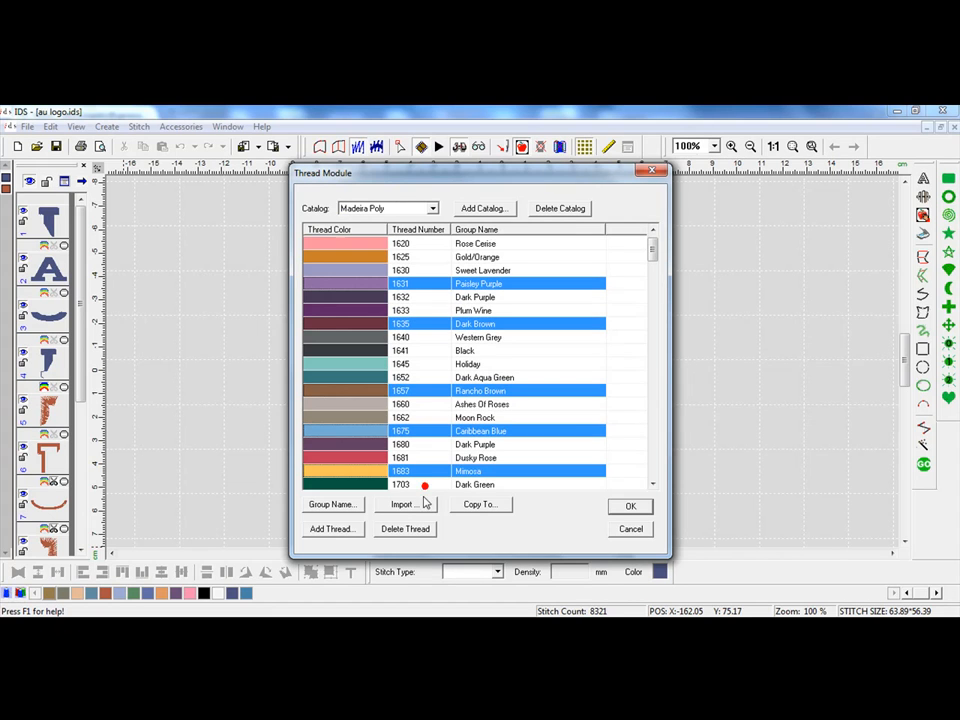
{"action": "left_click", "coordinate": [478, 457], "text": "ctrl"}
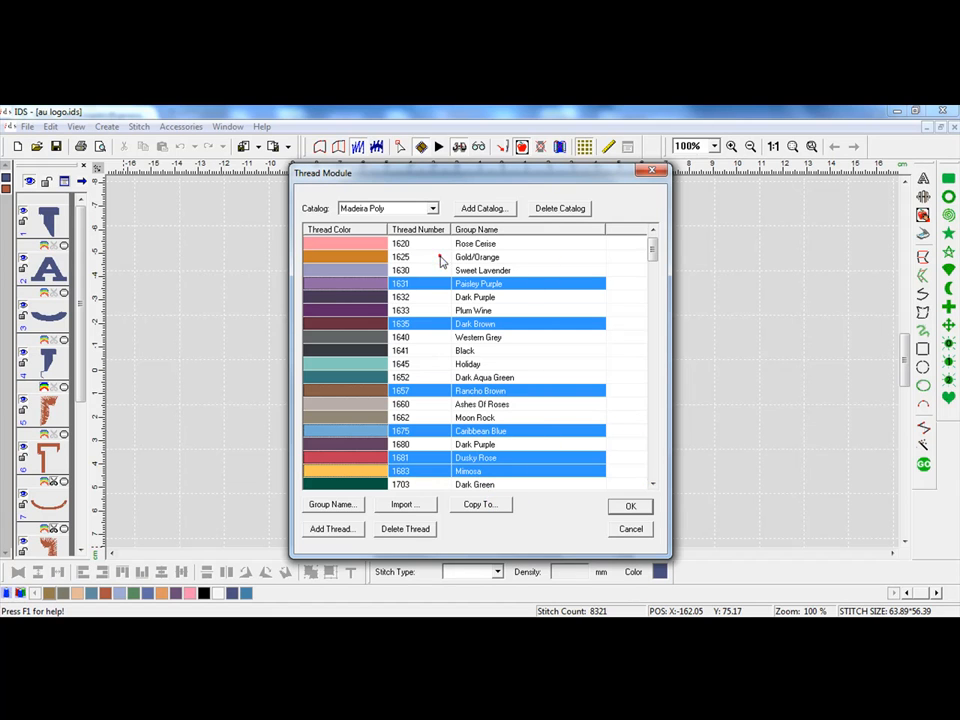
{"action": "left_click", "coordinate": [440, 257], "text": "ctrl"}
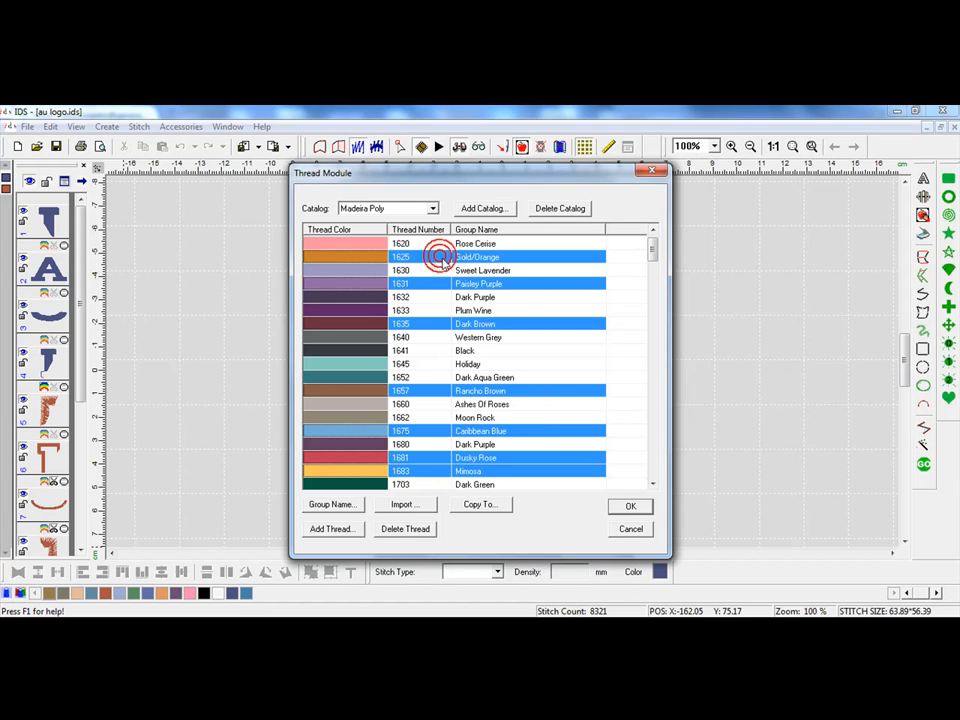
Step: Copy the selected Madeira Poly threads into the My Thread catalog and confirm the thread module
{"action": "left_click", "coordinate": [486, 505]}
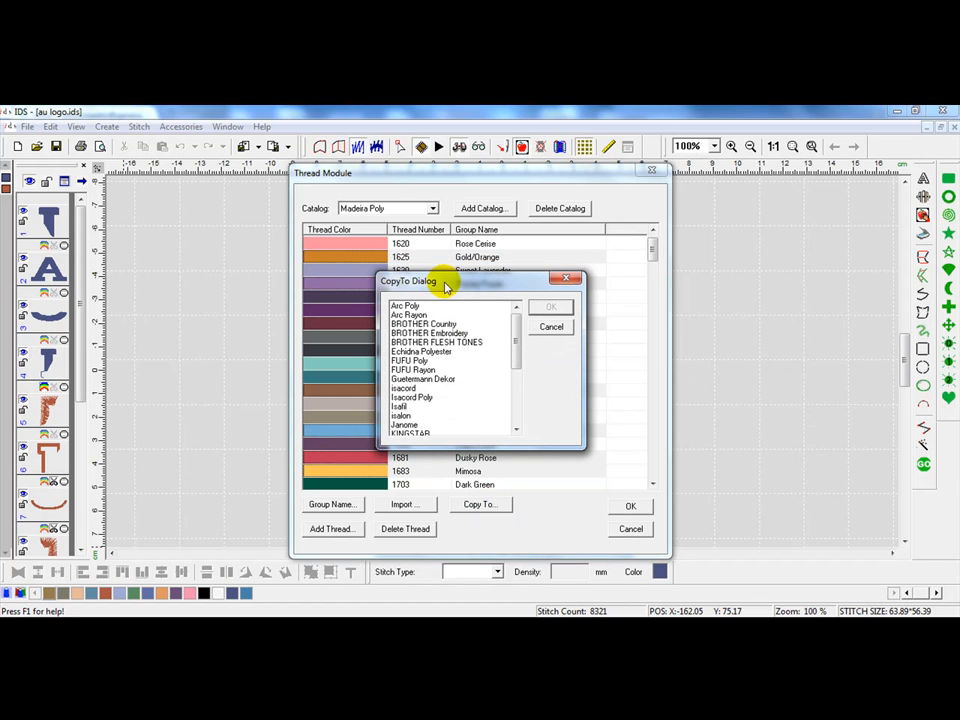
{"action": "left_click_drag", "start_coordinate": [519, 338], "coordinate": [529, 388]}
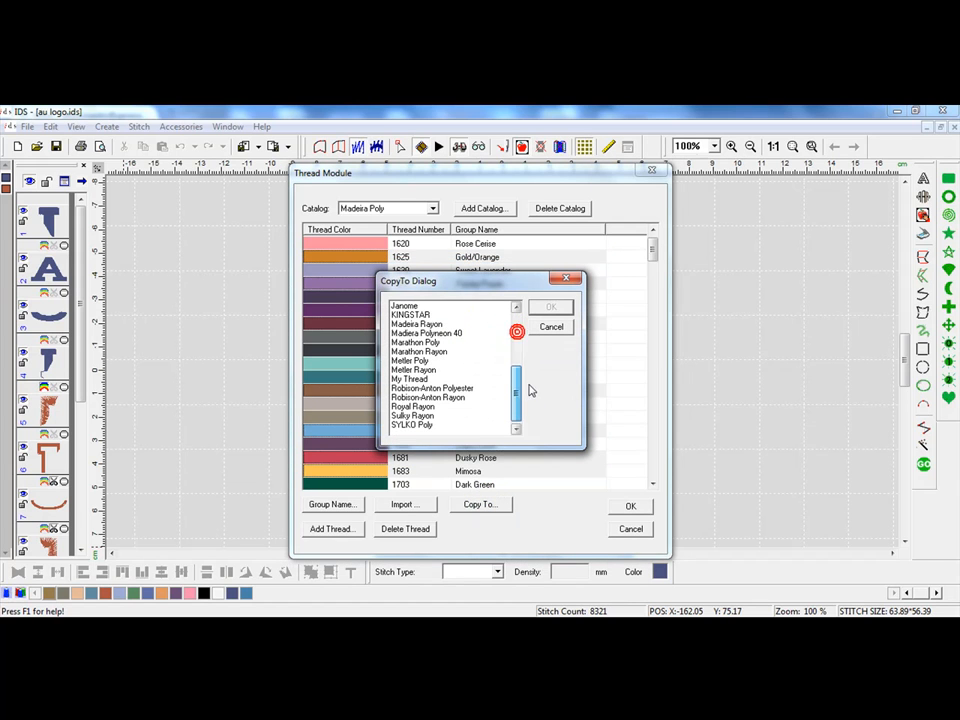
{"action": "left_click", "coordinate": [437, 378]}
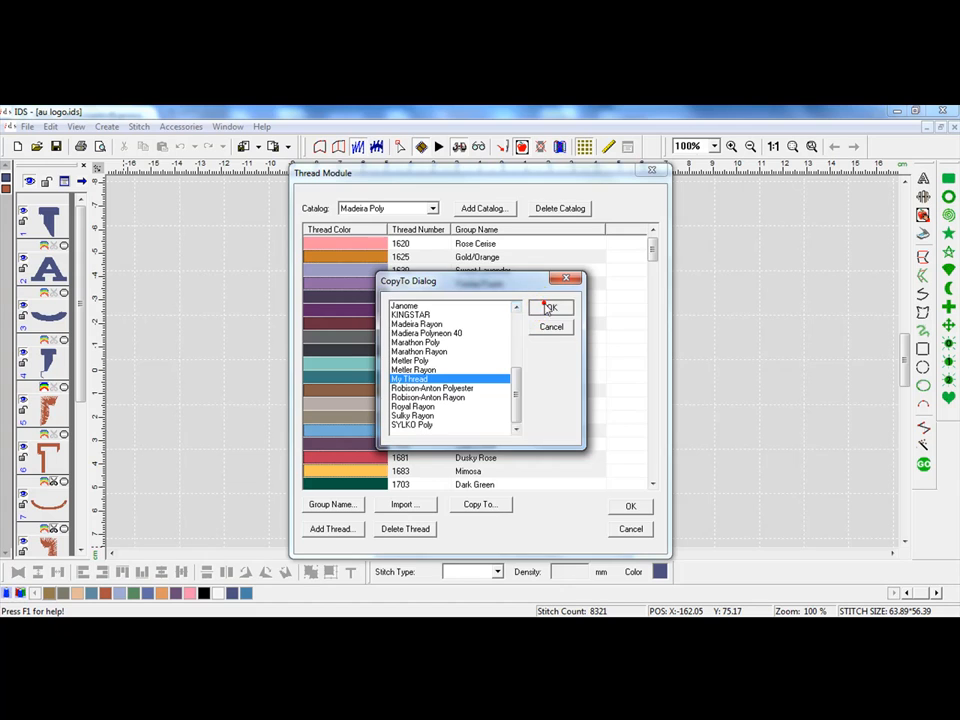
{"action": "left_click", "coordinate": [549, 306]}
{"action": "left_click", "coordinate": [631, 510]}
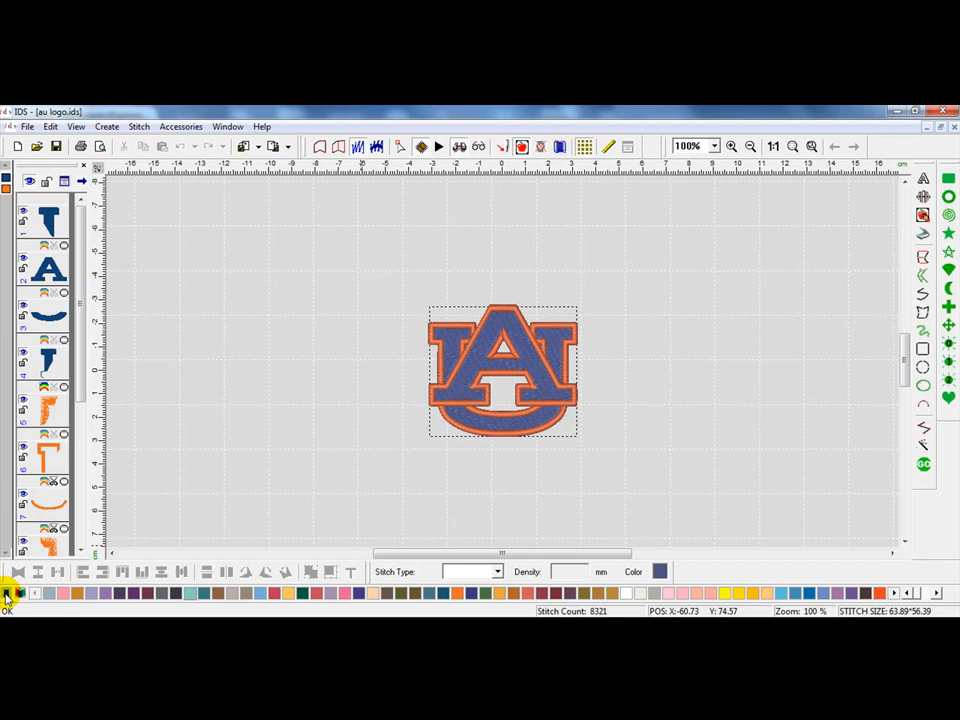
Step: Switch the thread bar to the My Thread catalog
{"action": "left_click", "coordinate": [6, 594]}
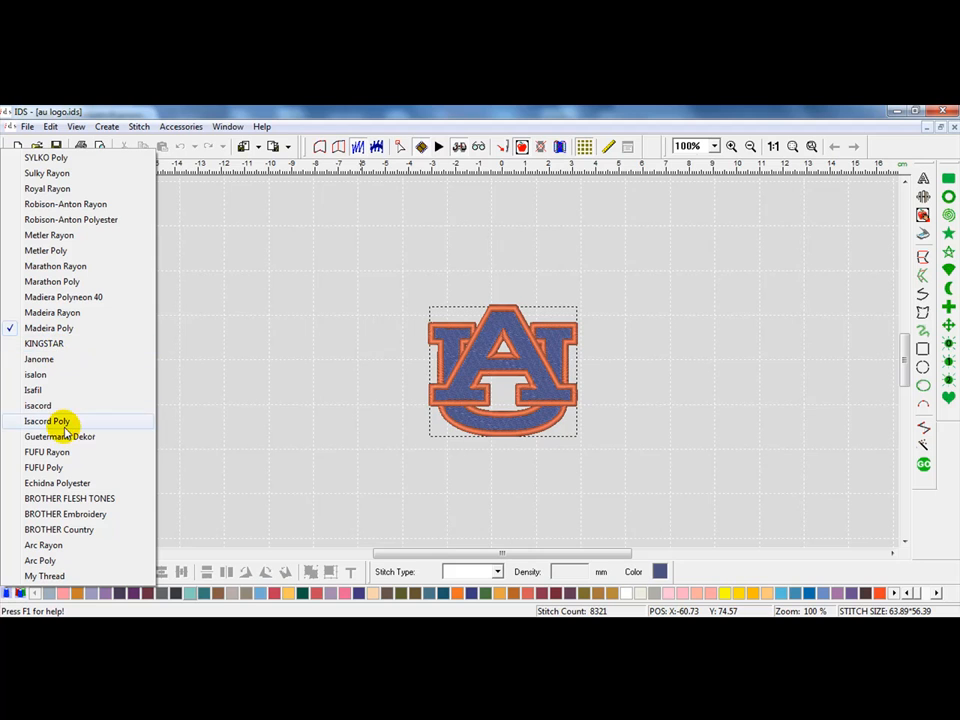
{"action": "left_click", "coordinate": [71, 575]}
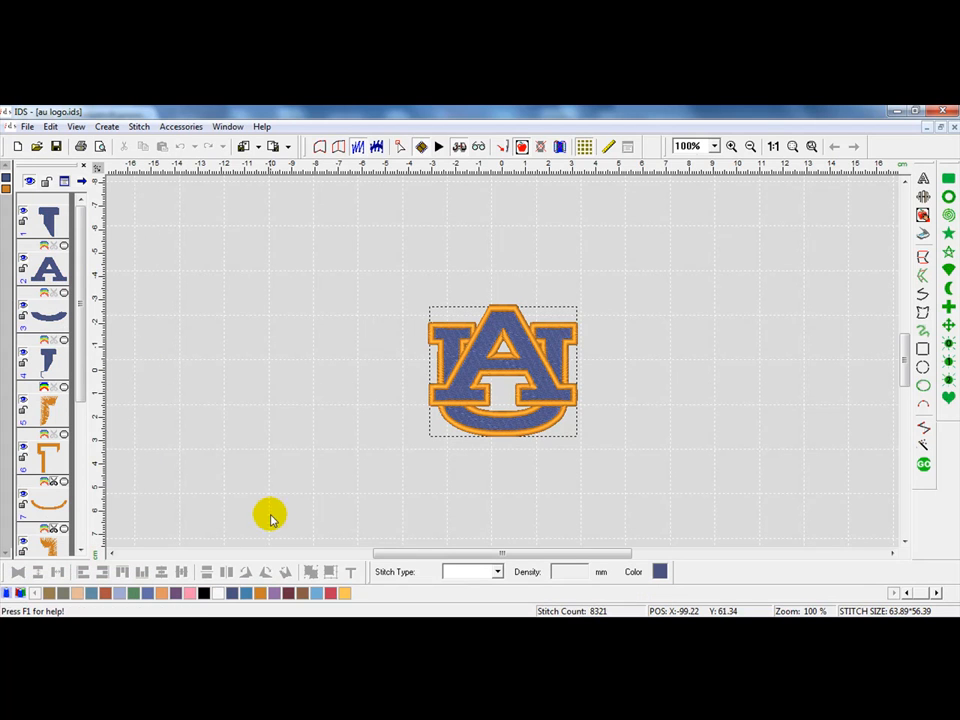